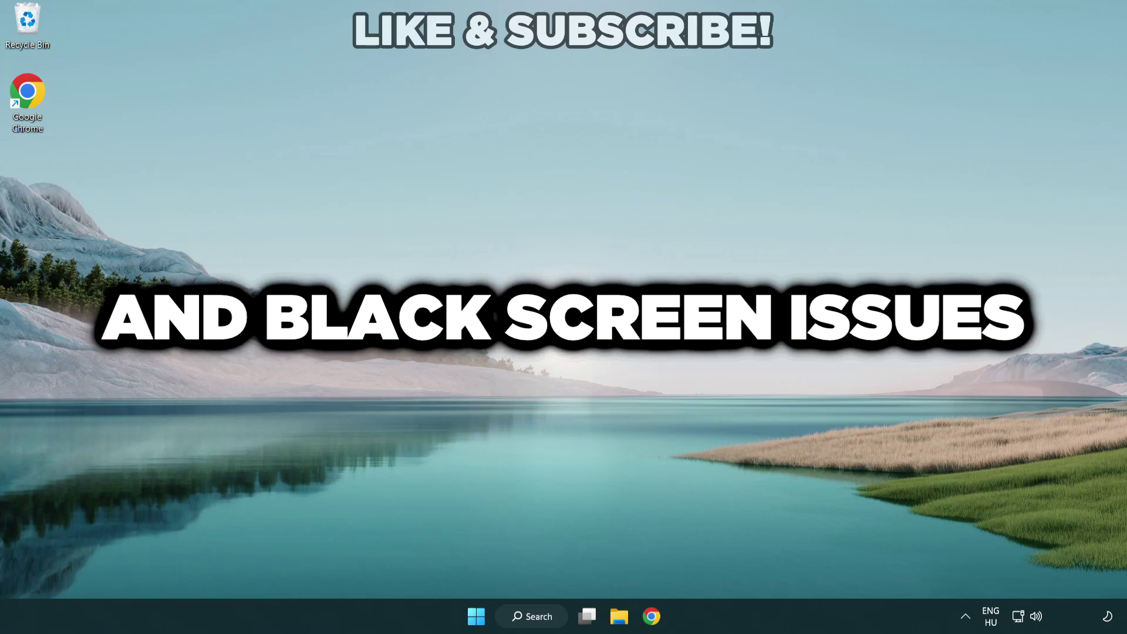
- Search for 'device manager' and open Device Manager from the best match
click(537, 619)
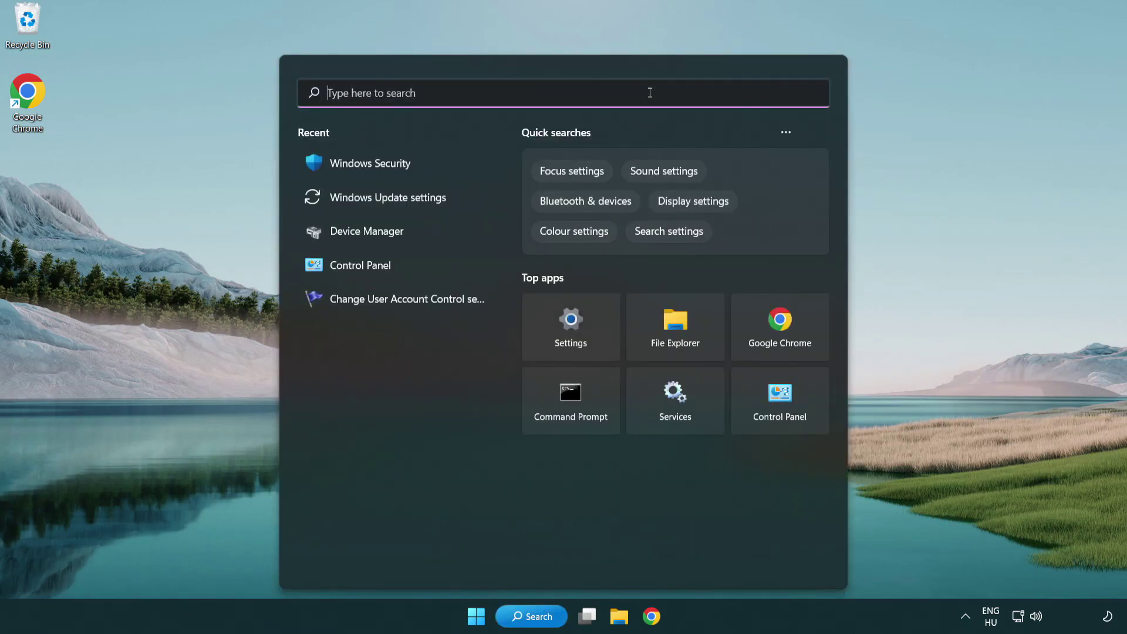
text(devic)
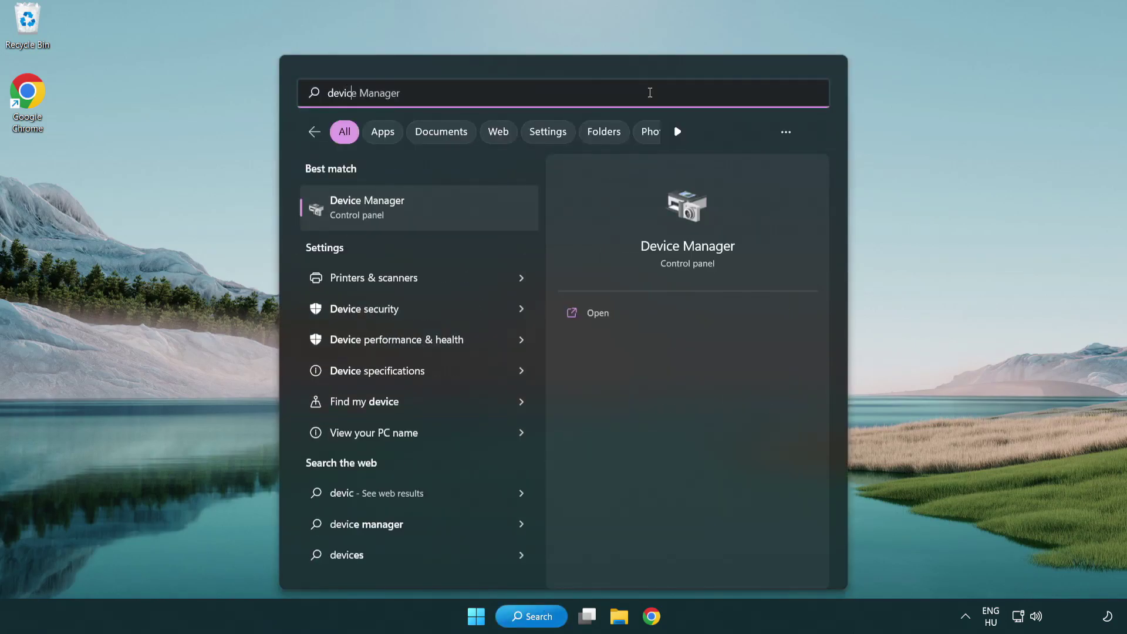
text(e manager)
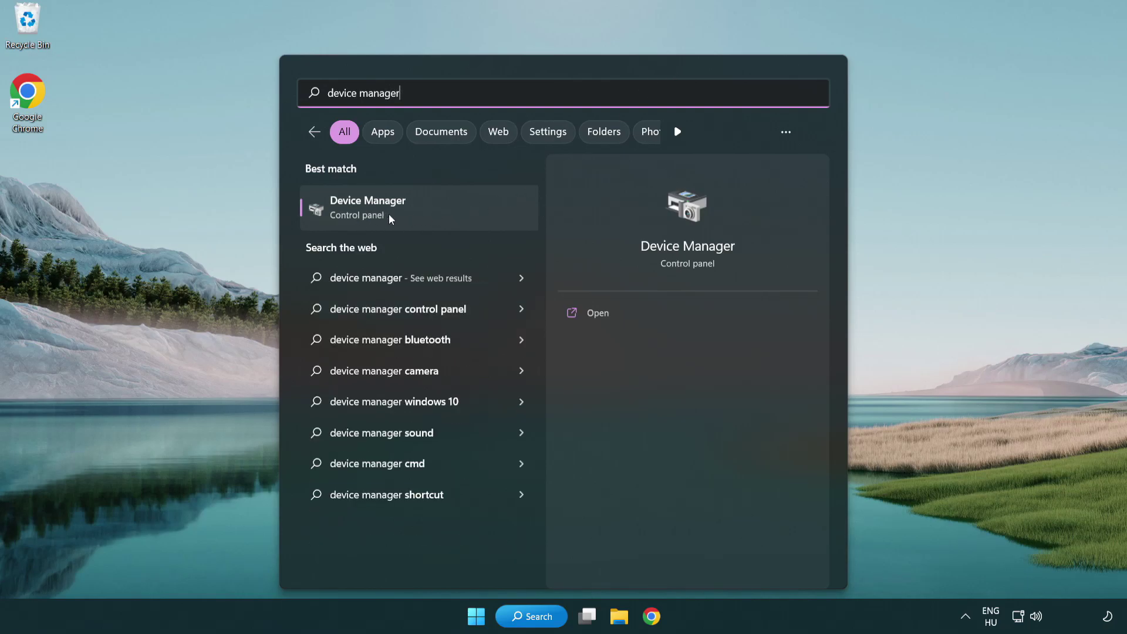
click(453, 217)
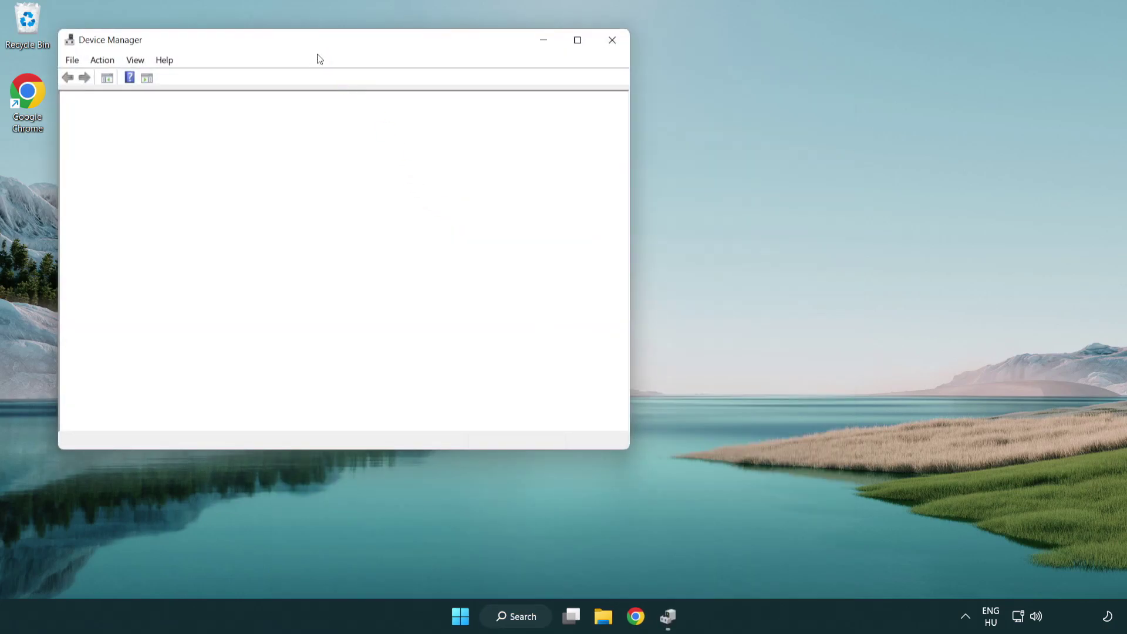
- Centre Device Manager, expand Display adapters and open the VMware SVGA 3D adapter's context menu
drag(306, 42, 493, 111)
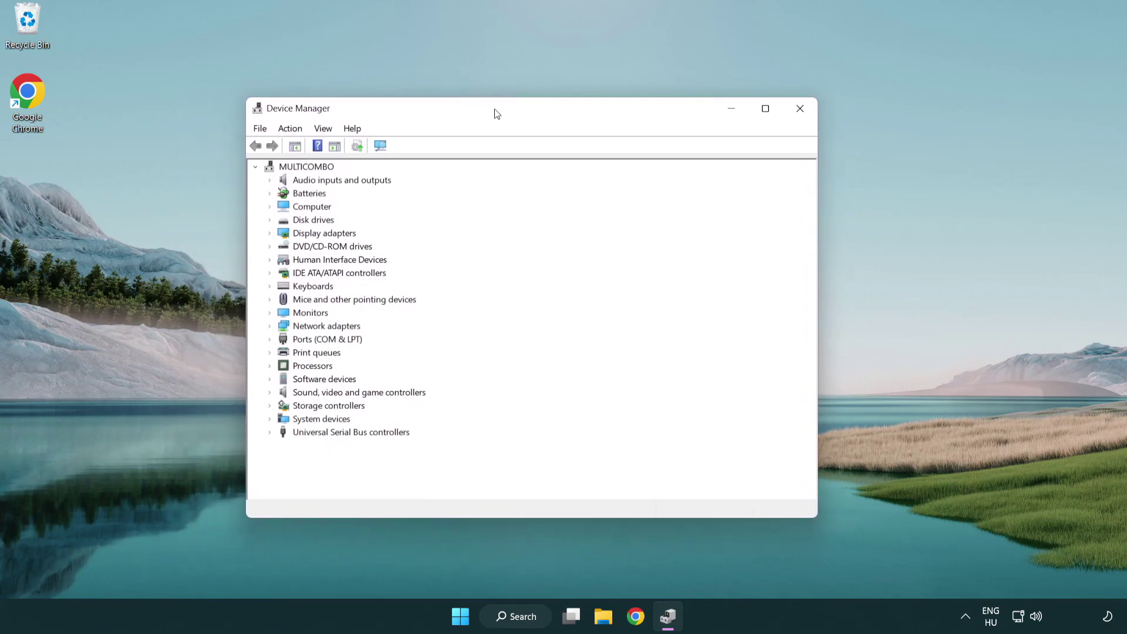
click(308, 233)
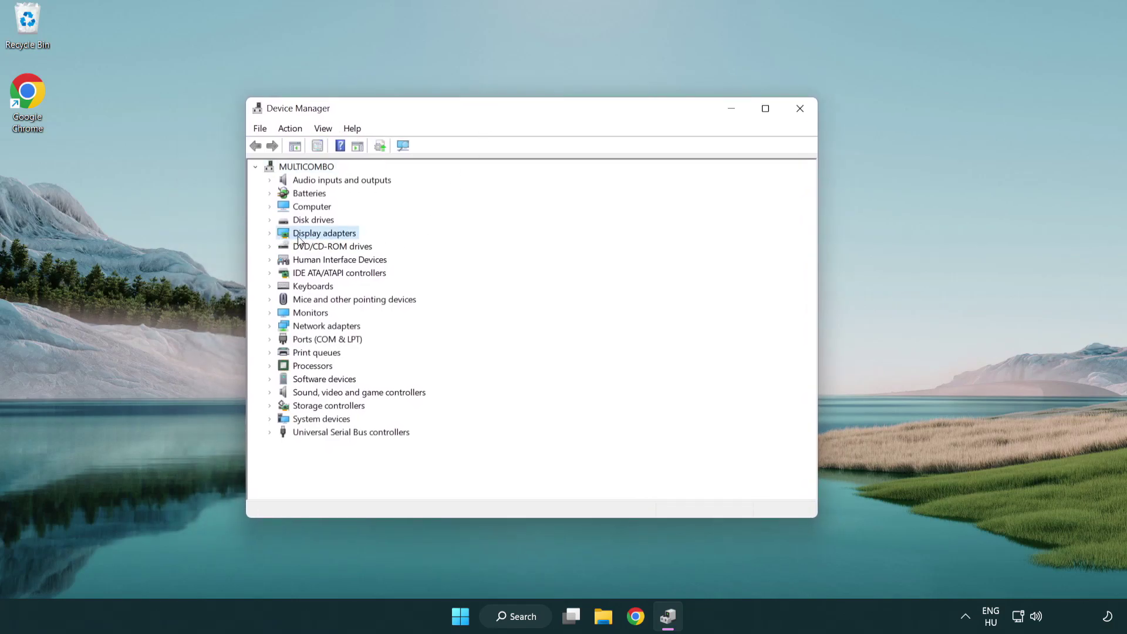
click(270, 233)
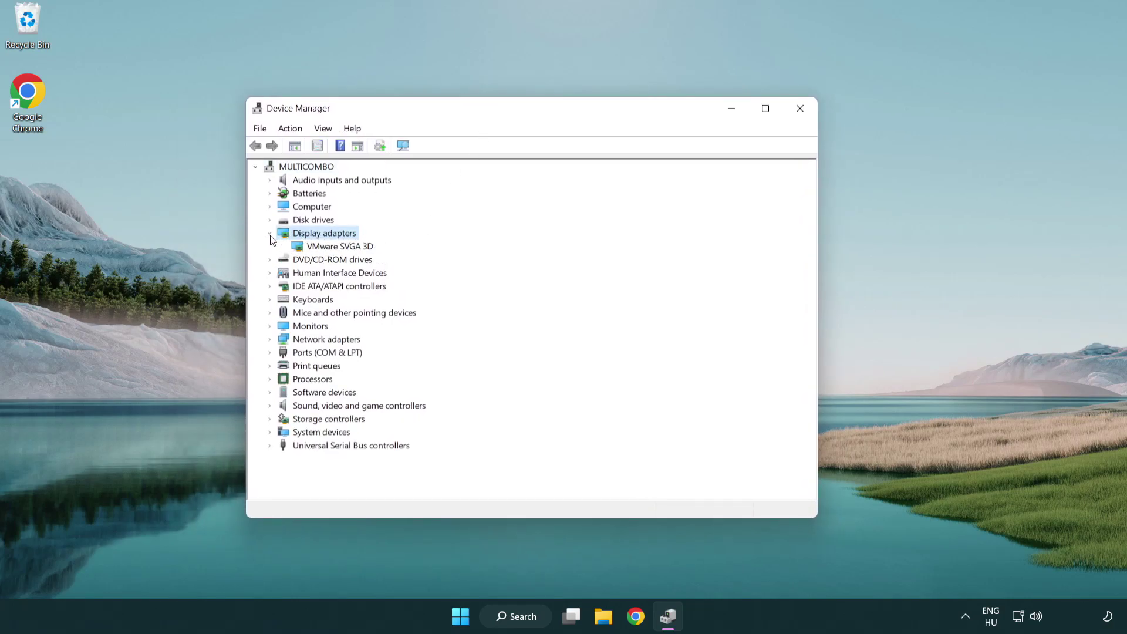
click(333, 251)
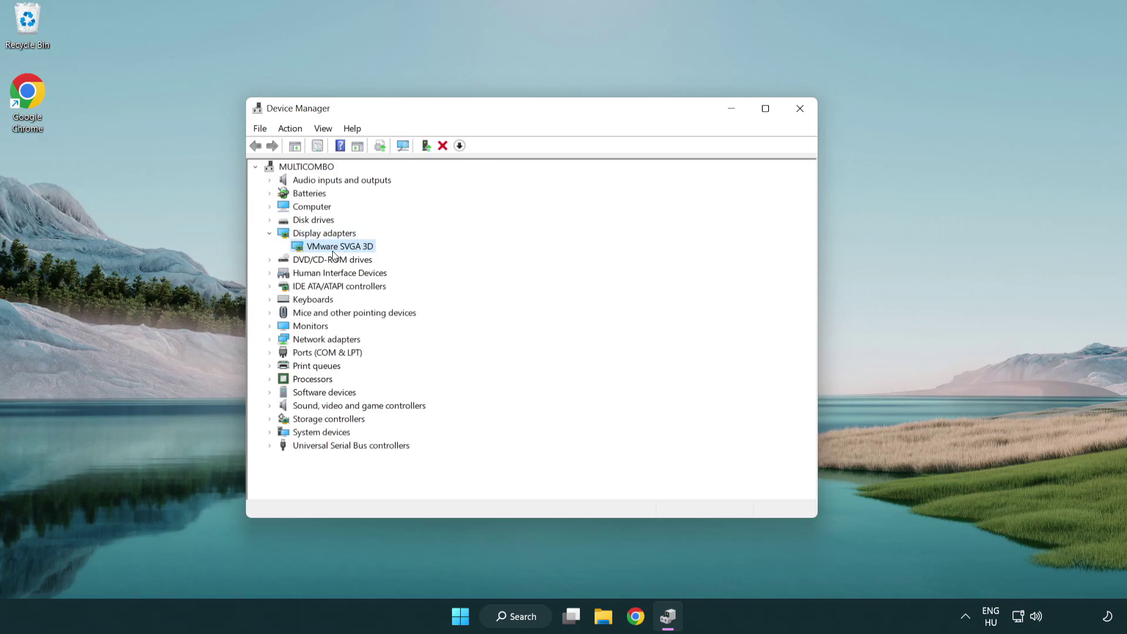
right_click(336, 252)
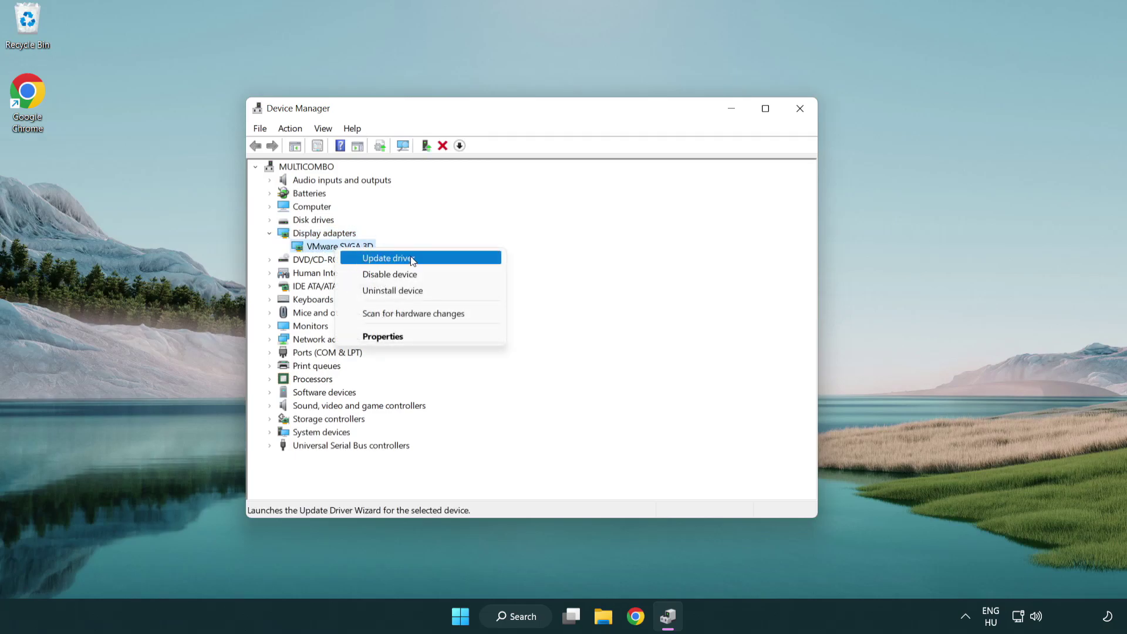
- Search automatically for a VMware SVGA 3D driver, confirm the best is installed, and close Device Manager
click(444, 259)
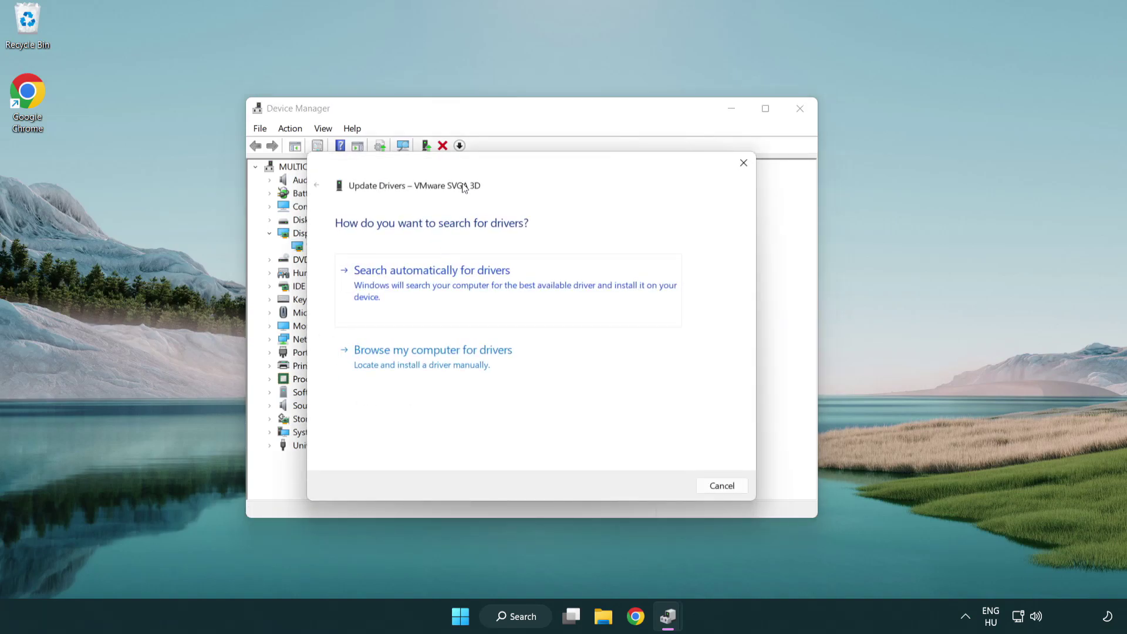
drag(472, 173, 495, 166)
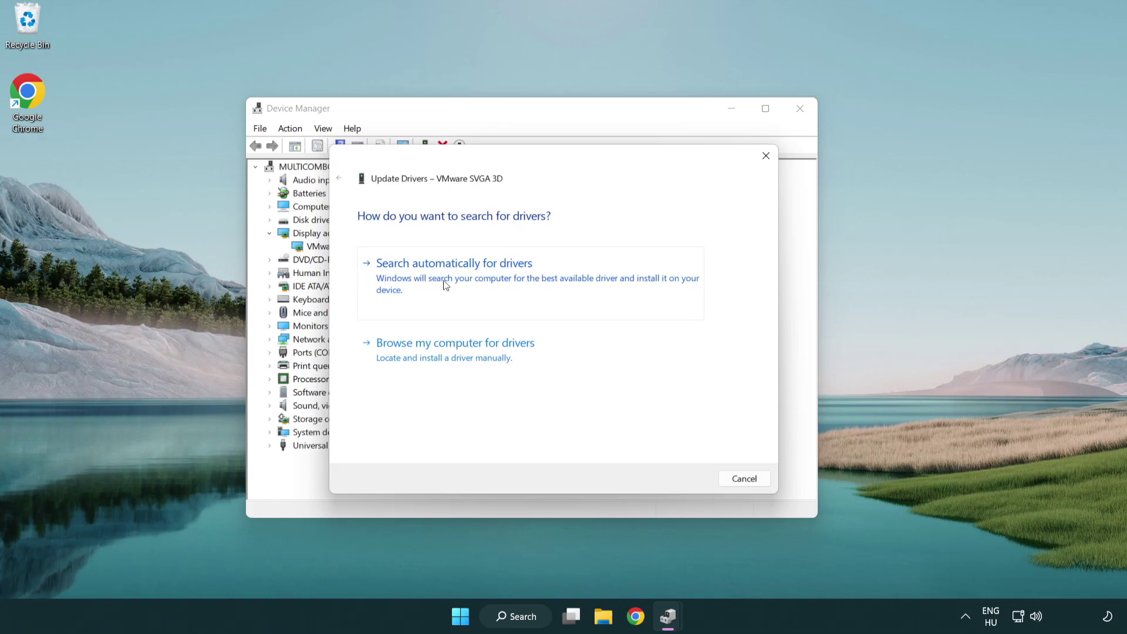
click(495, 273)
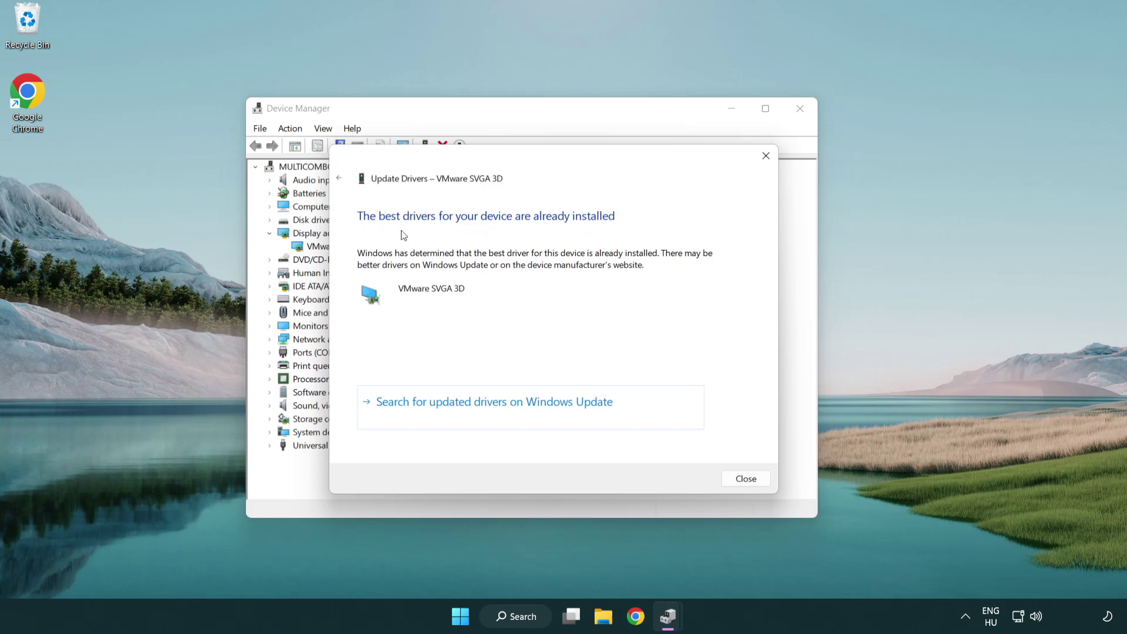
click(747, 480)
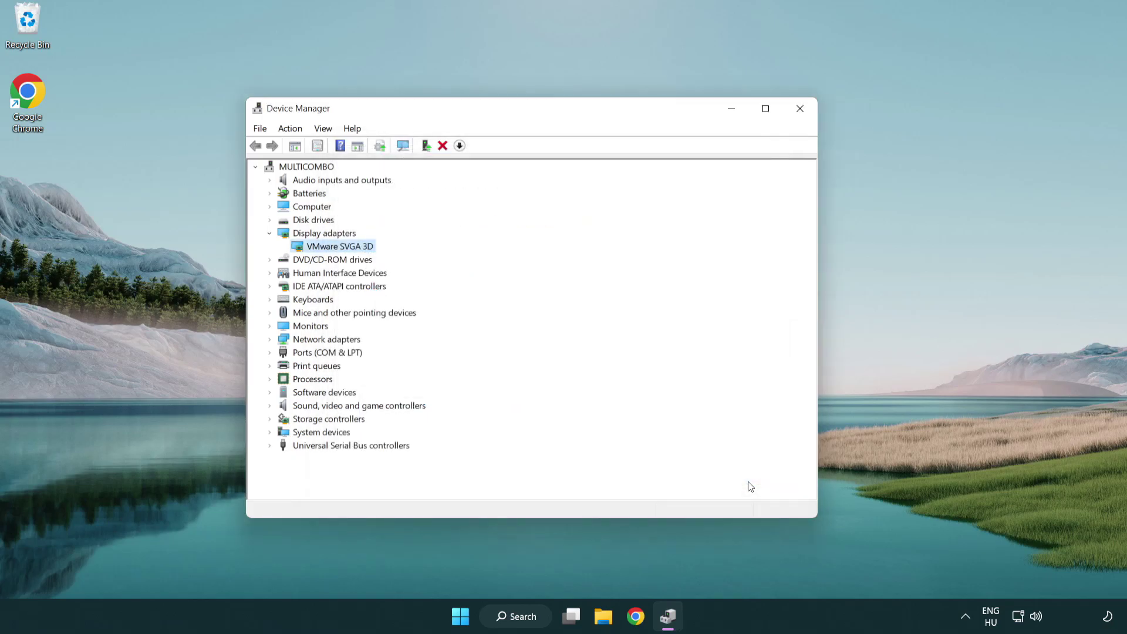
click(800, 109)
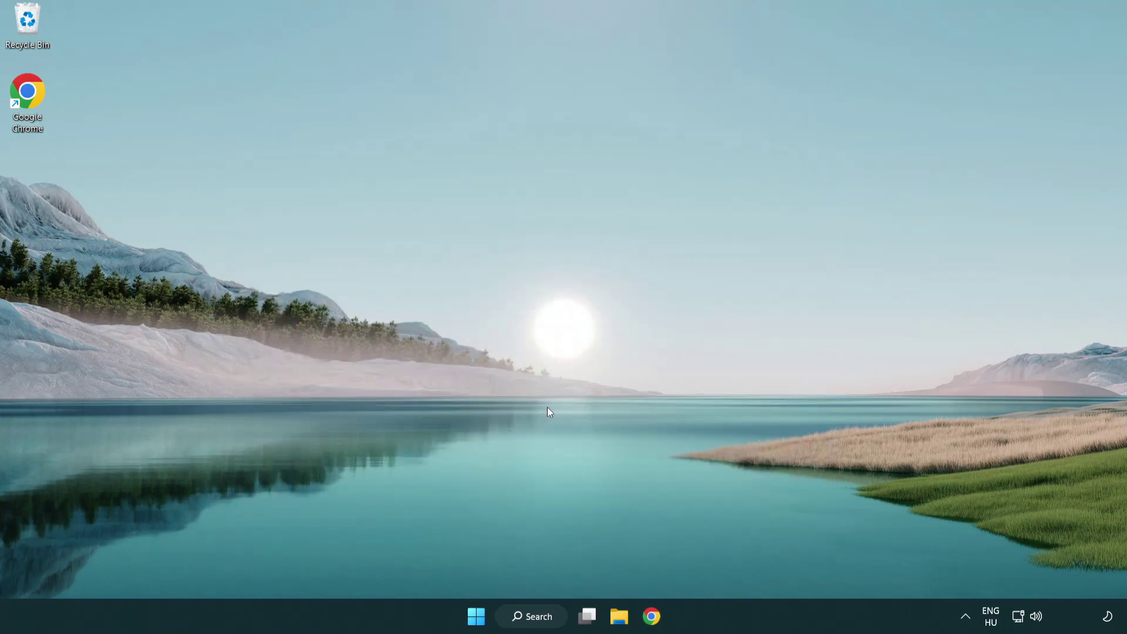
- Search Windows for 'update' to find Windows Update settings
click(544, 617)
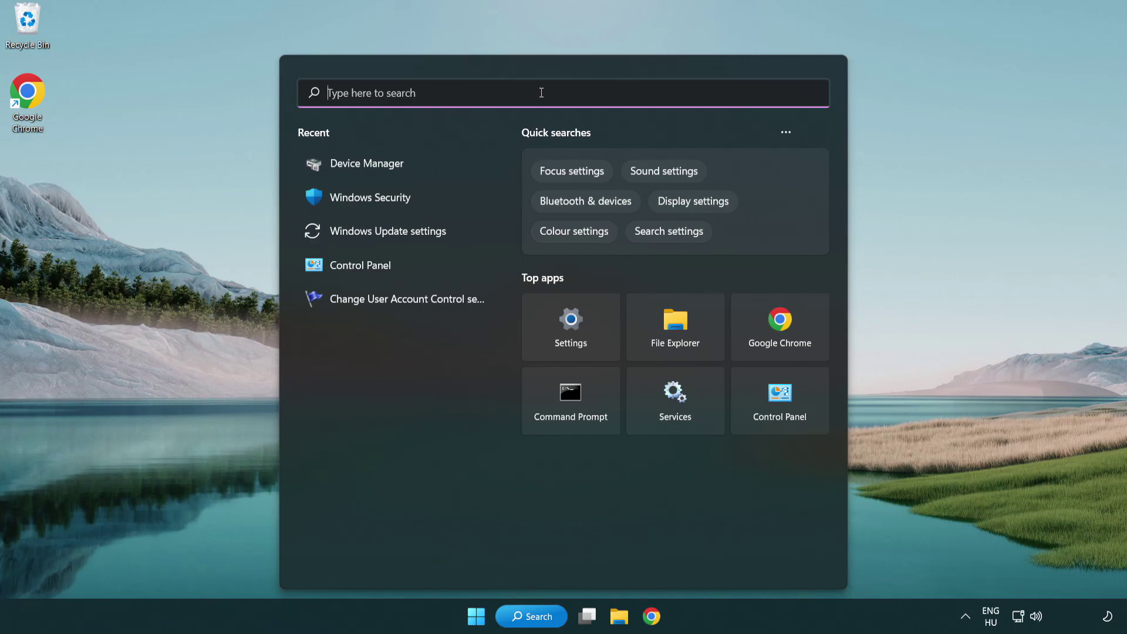
text(update)
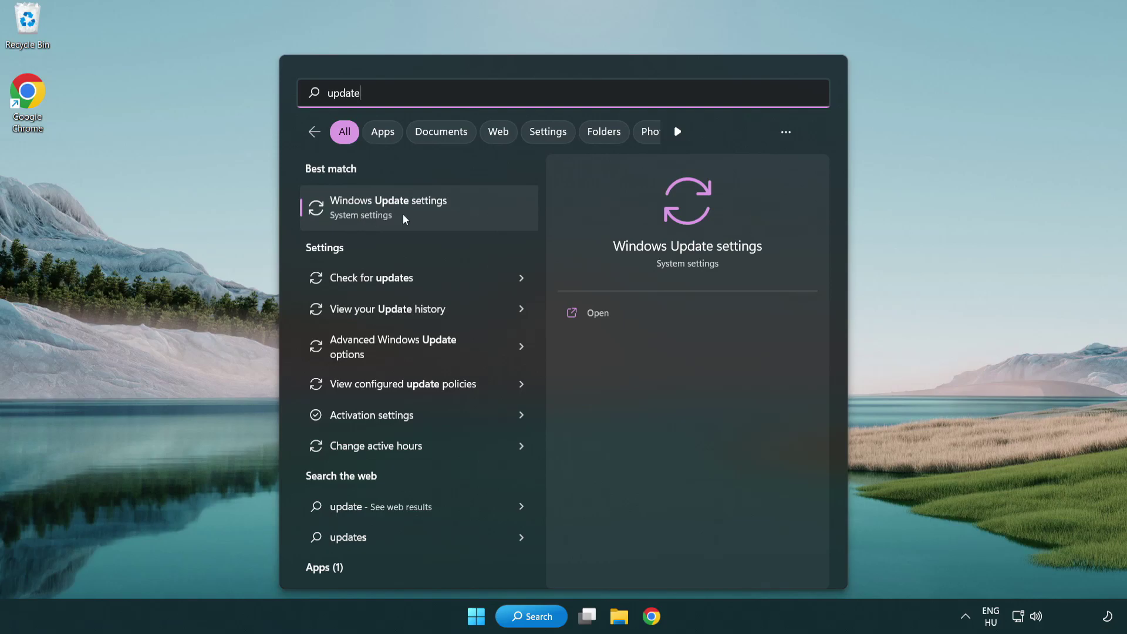
- Open Windows Update settings, check for updates until it reports up to date, then close Settings
click(441, 216)
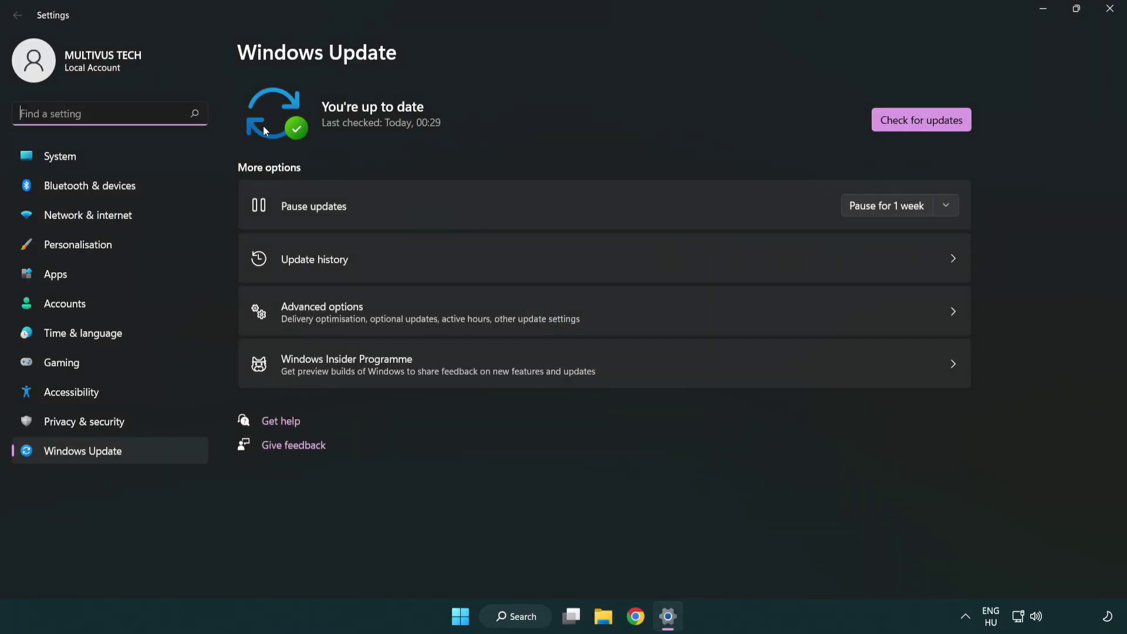
click(946, 125)
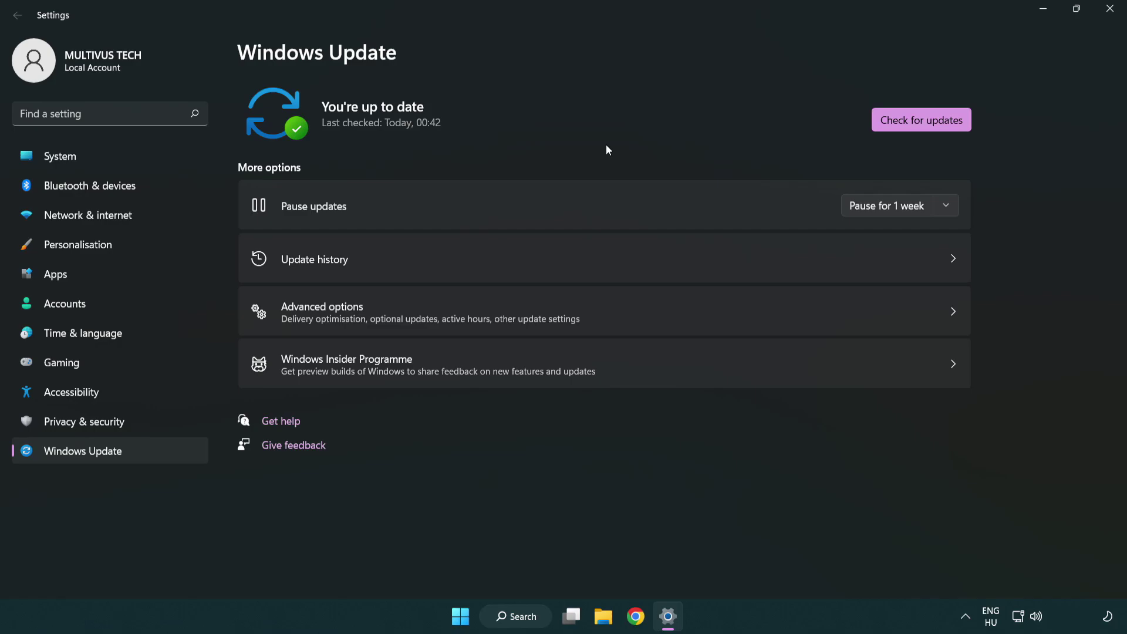
click(1106, 18)
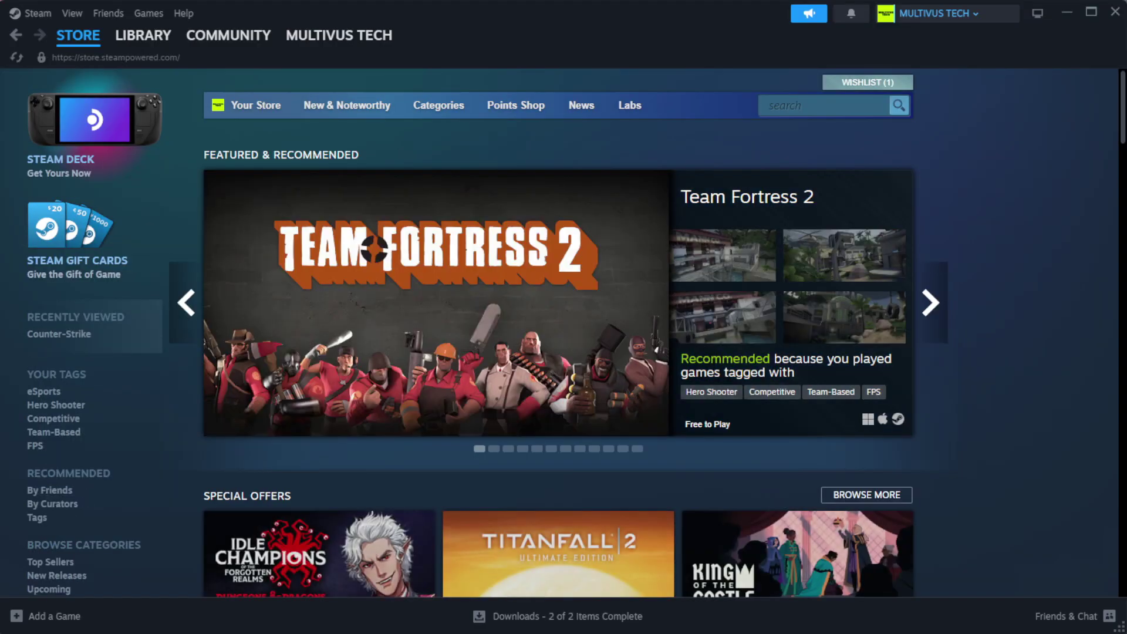
- Go to Steam's Library home and bring up the options for YOUR NOT WORKING GAME
mouse_move(165, 45)
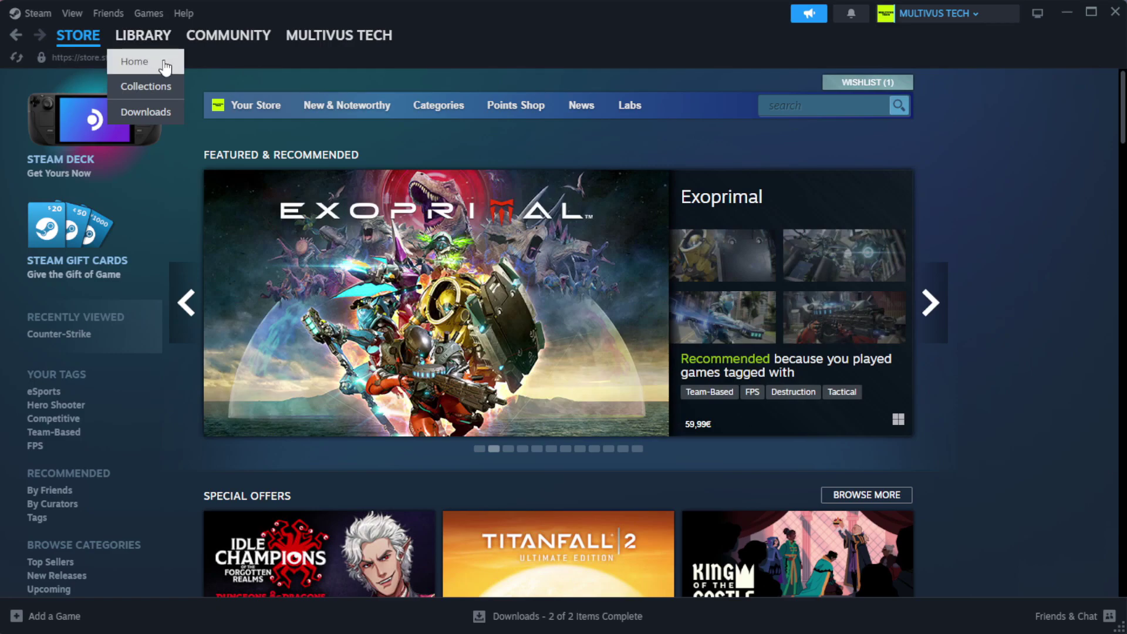
click(164, 63)
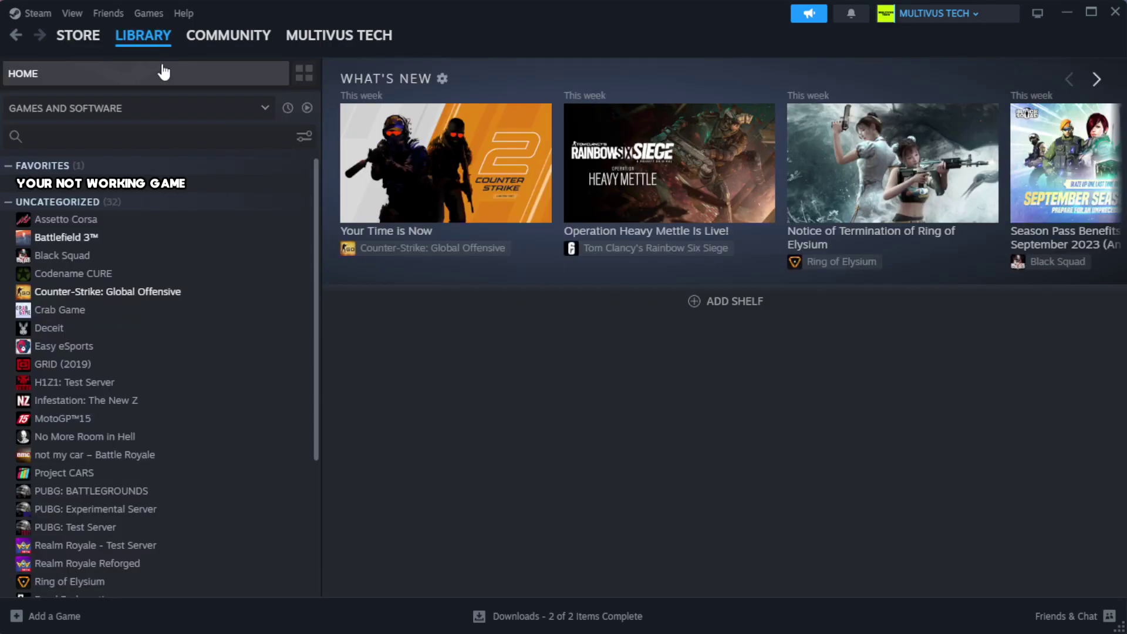
right_click(277, 189)
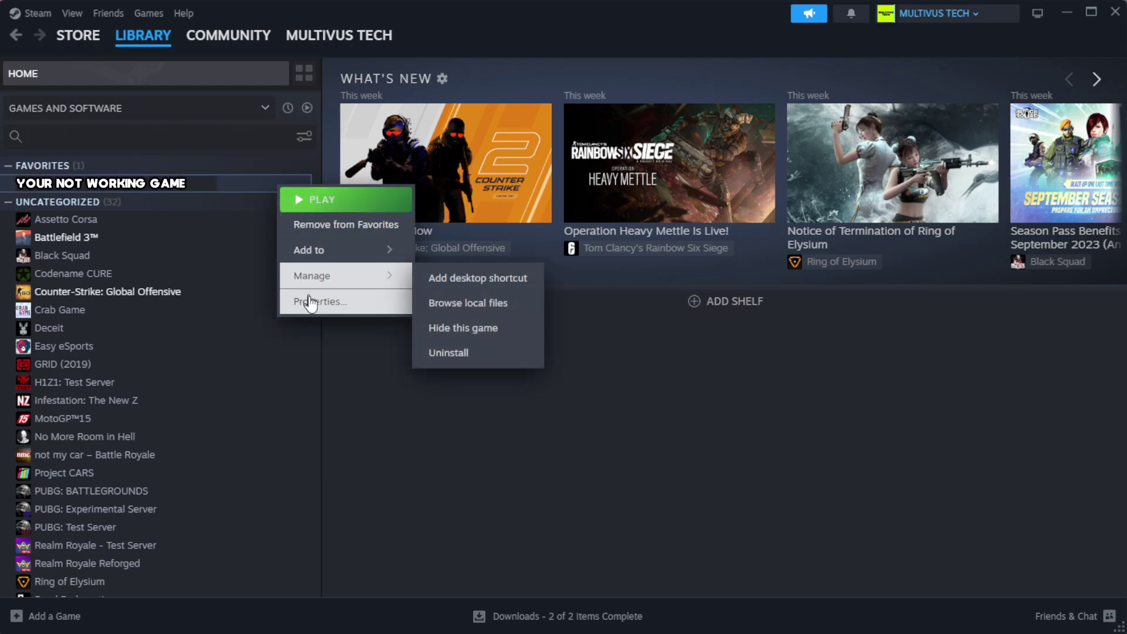
- Verify the integrity of the game's files from its Installed Files properties, validating all 1039 files
click(351, 308)
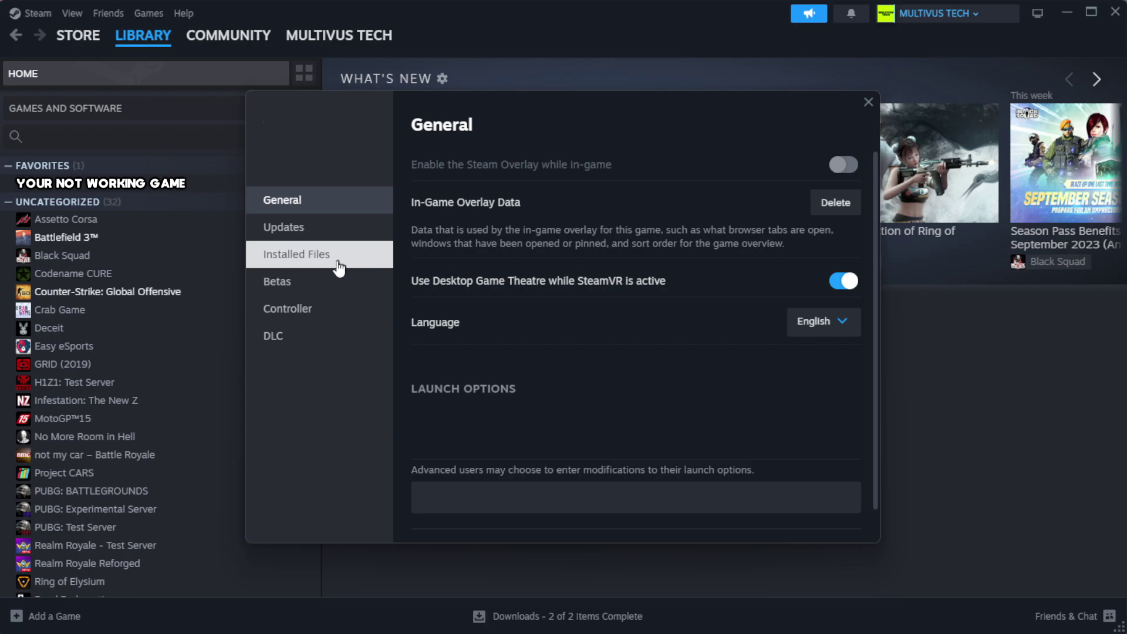
click(370, 268)
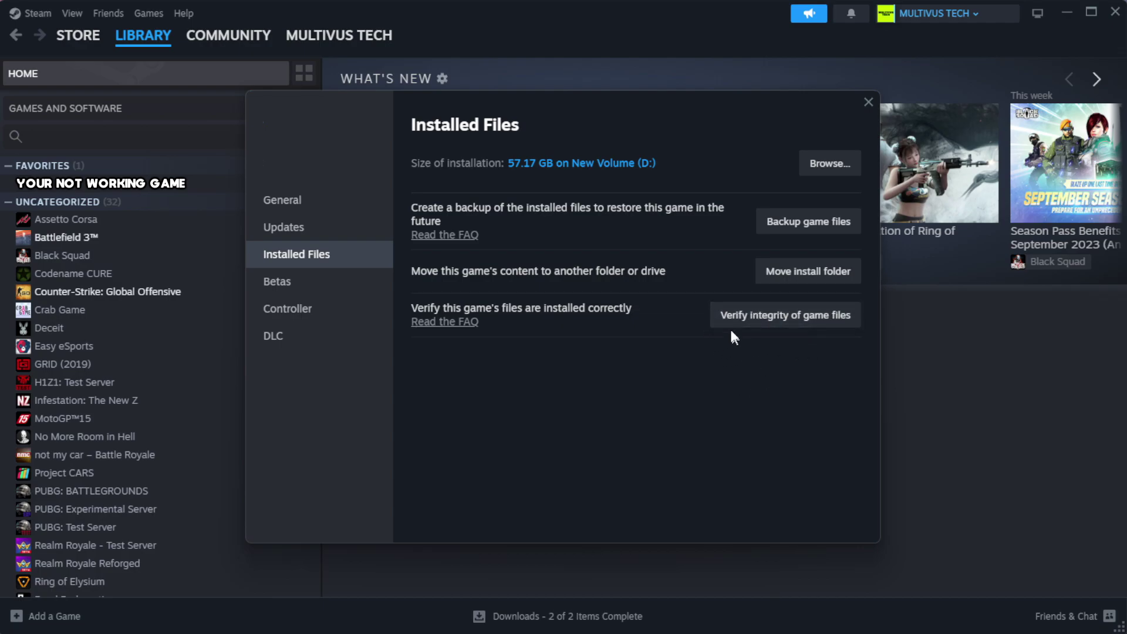
click(793, 328)
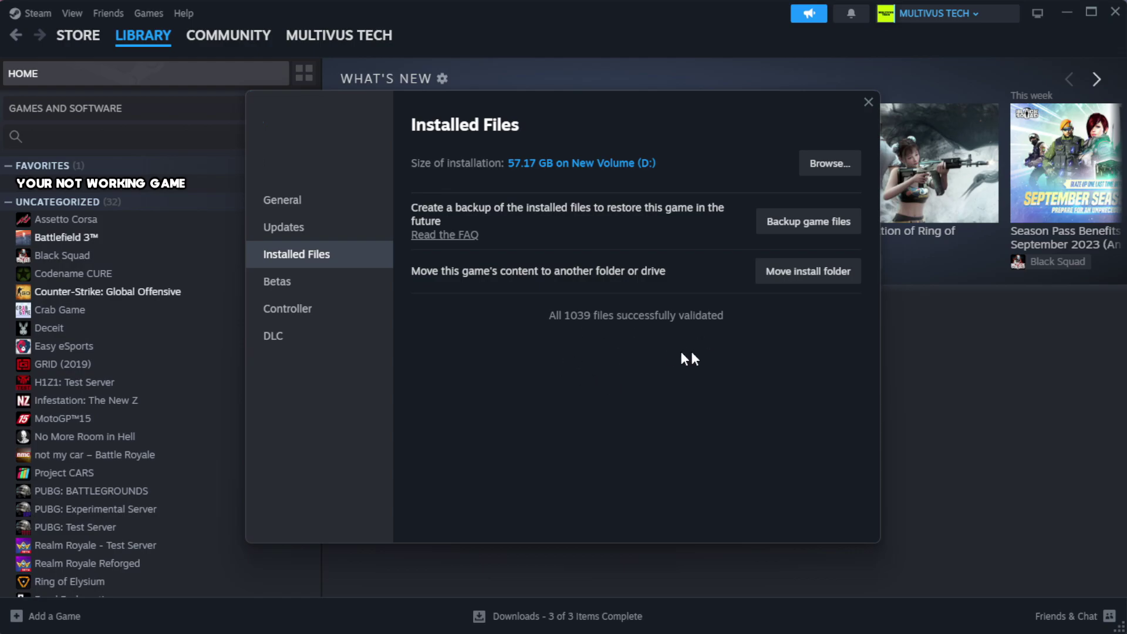
- Open the game's install folder in File Explorer and bring up the game shortcut's context menu
click(828, 164)
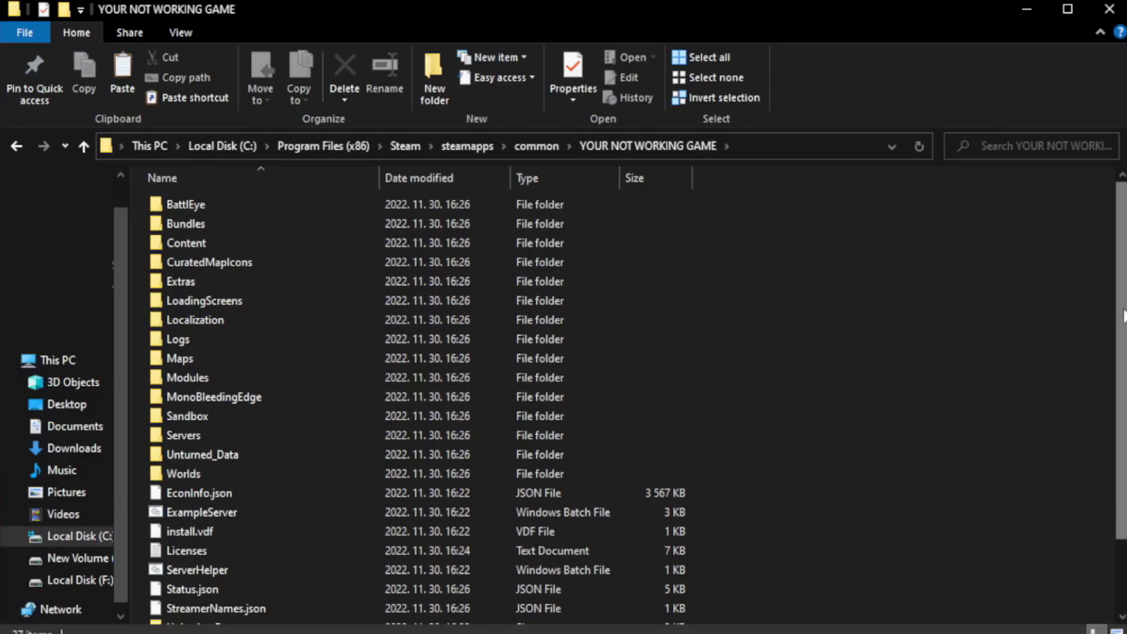
drag(1121, 351, 1125, 420)
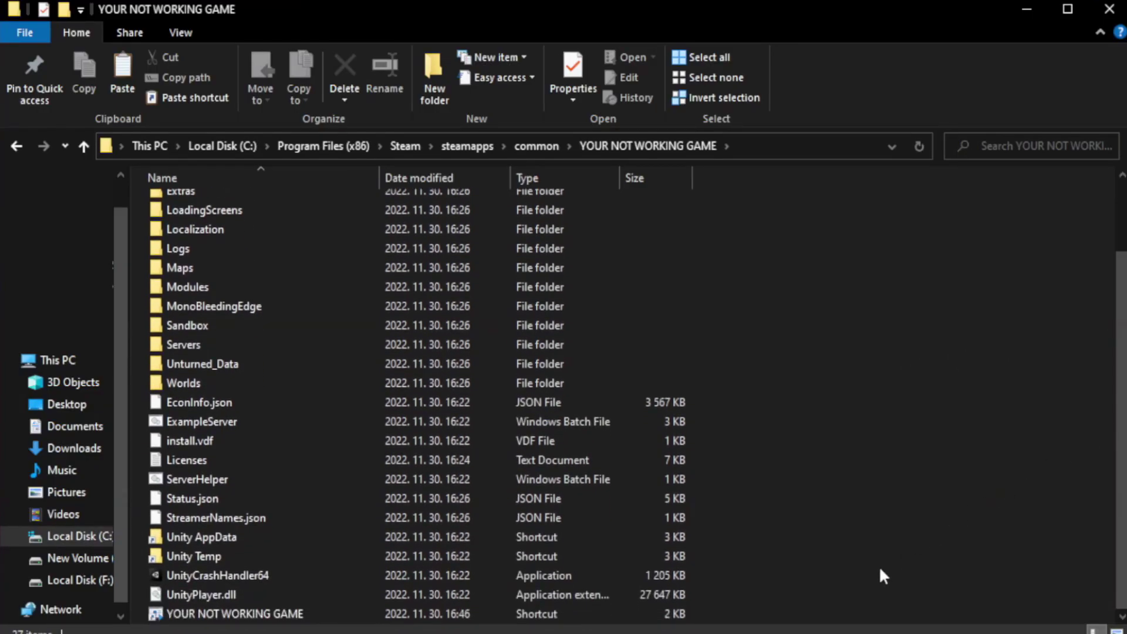
click(402, 613)
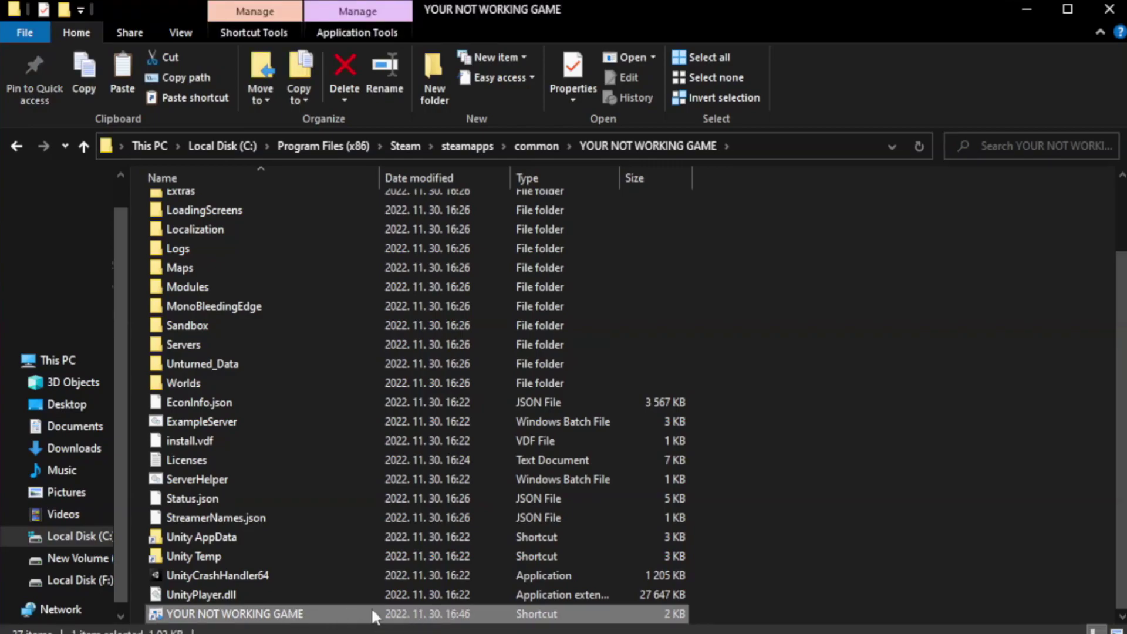
right_click(378, 614)
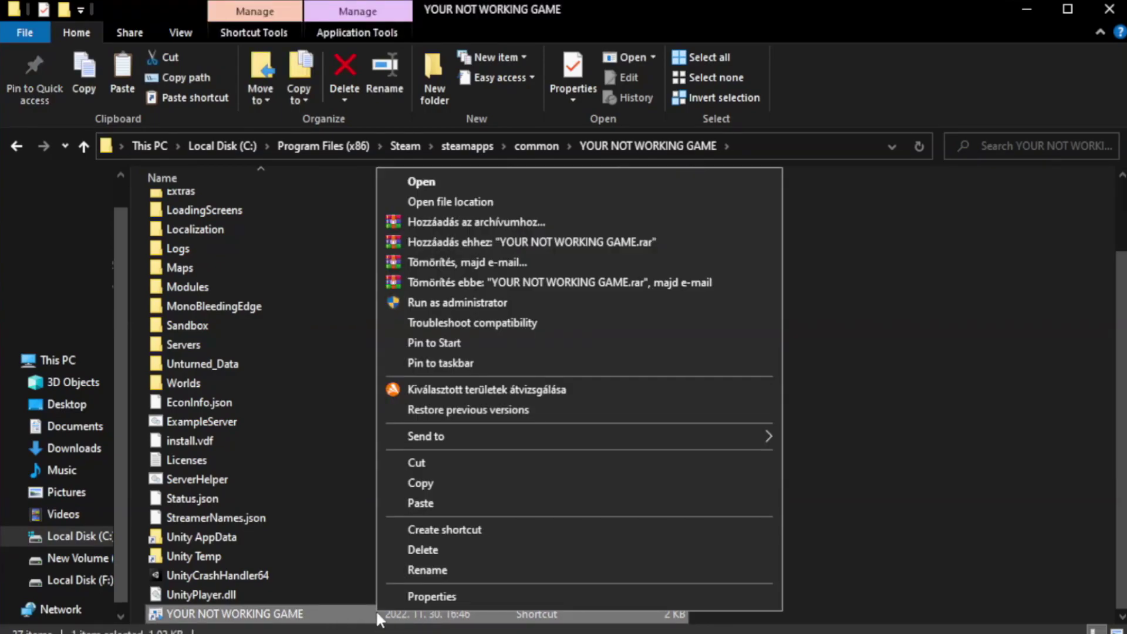
- Set the game shortcut to Windows 8 compatibility mode, run as administrator, fullscreen optimizations disabled
click(574, 594)
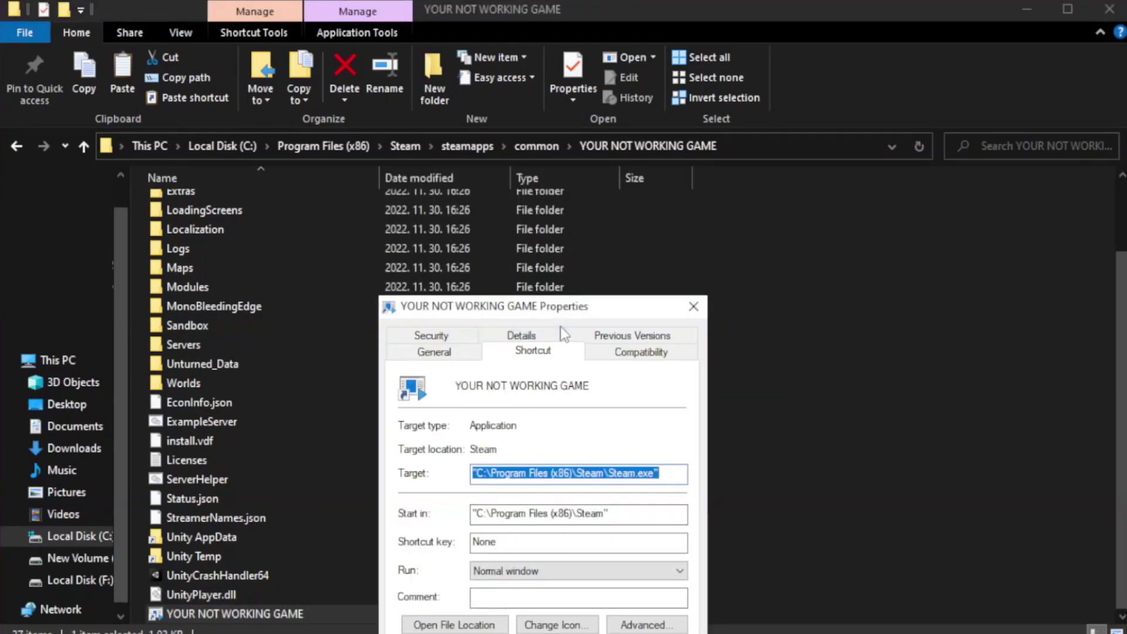
drag(567, 312, 566, 115)
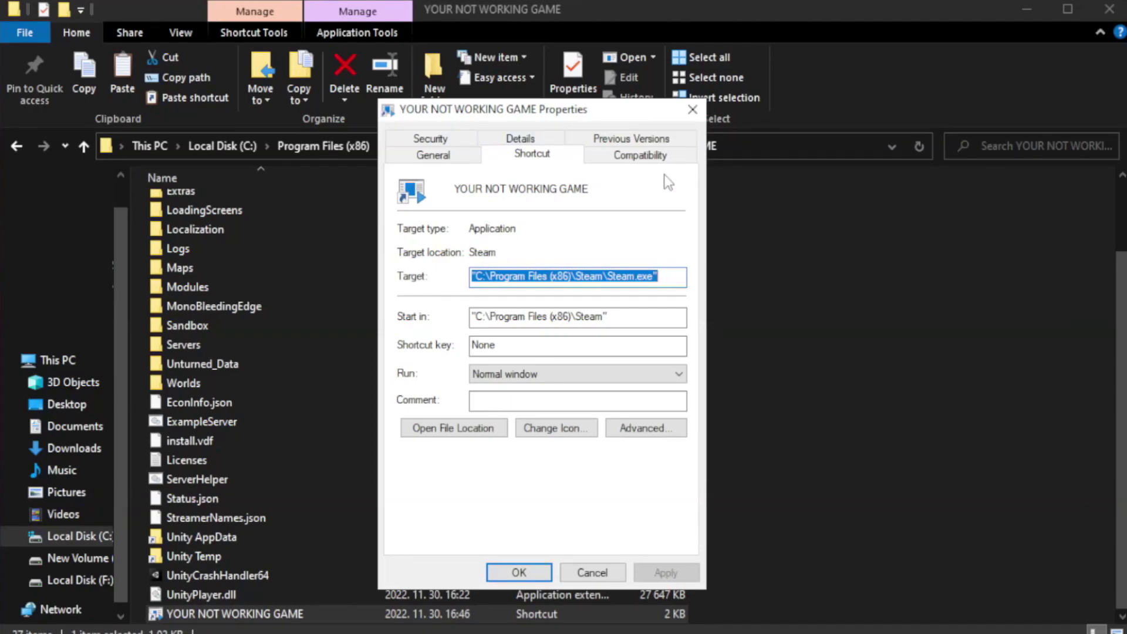
click(637, 158)
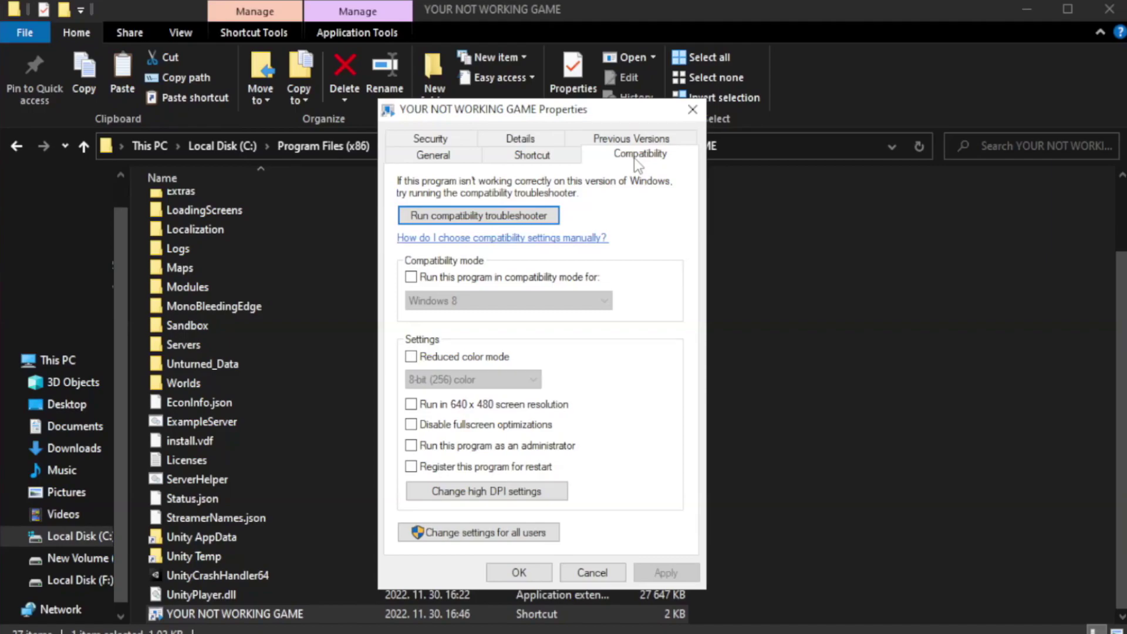
click(446, 276)
click(480, 299)
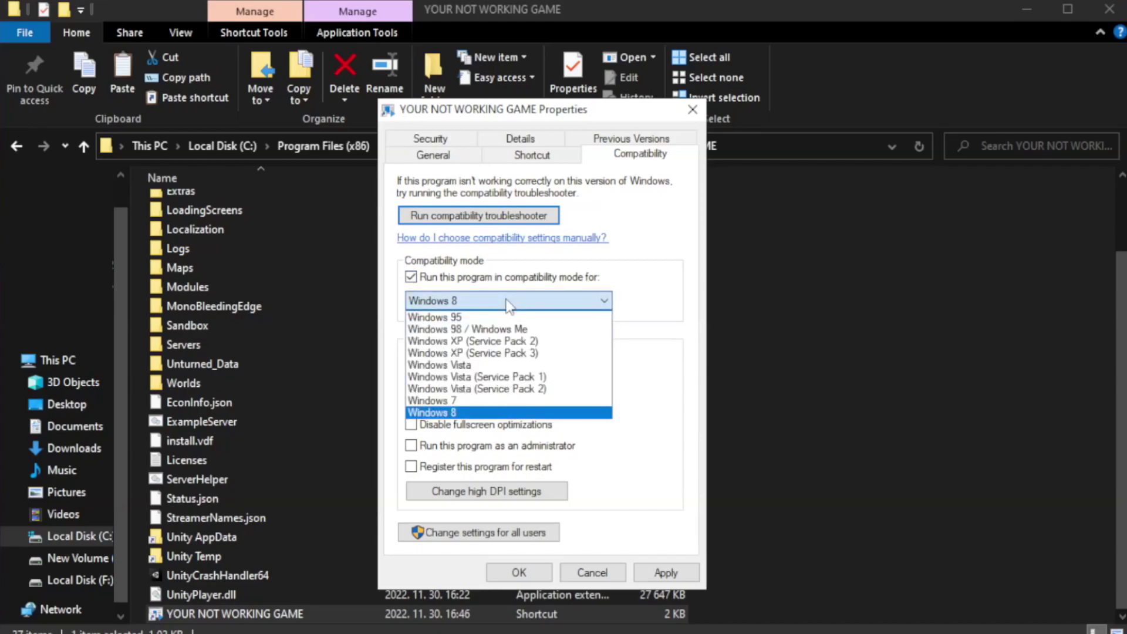
click(477, 413)
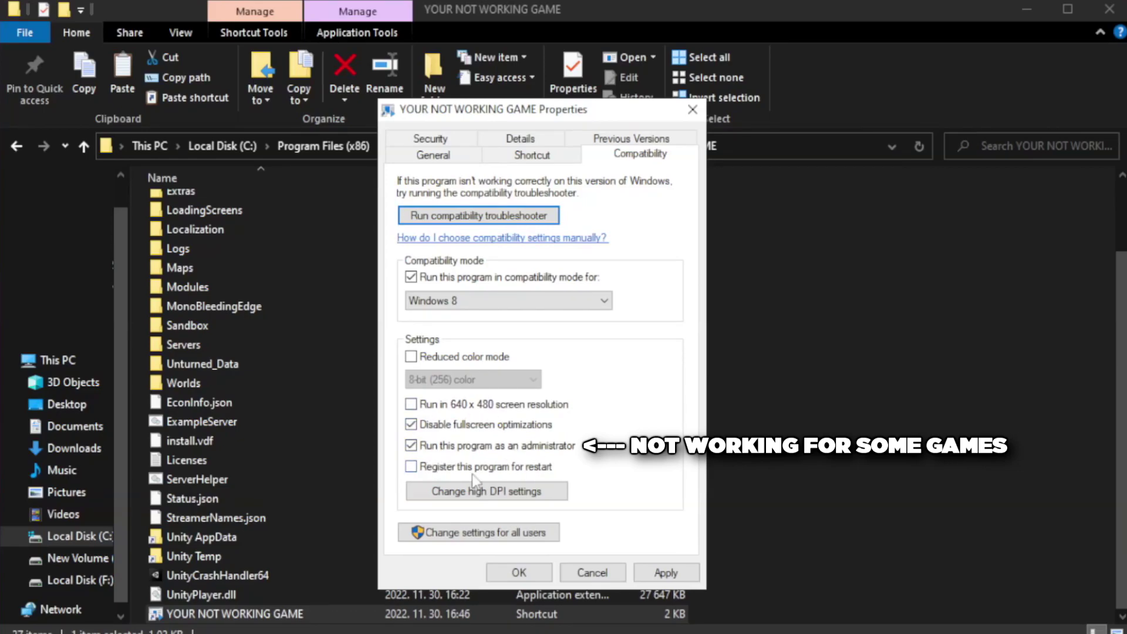
click(663, 580)
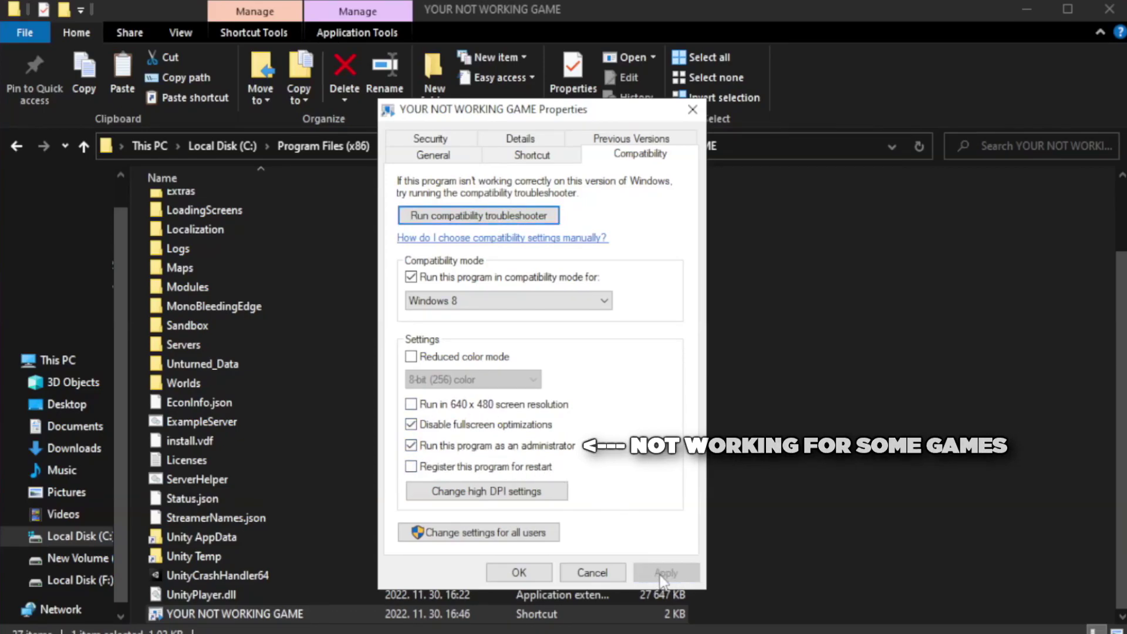
click(517, 573)
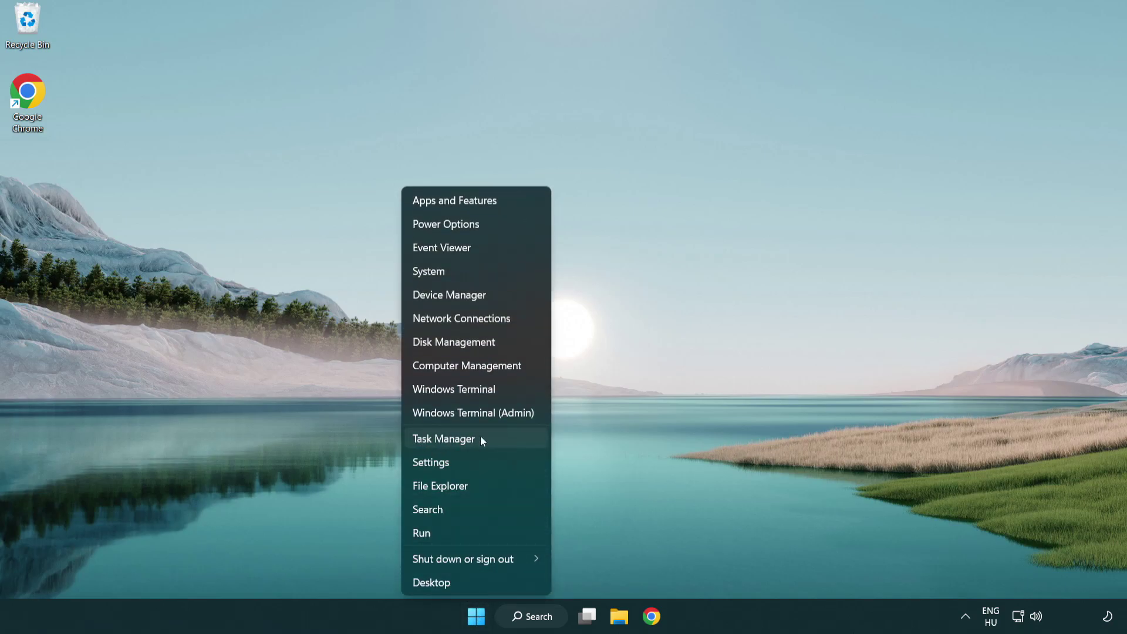
- Disable Terminal, Phone Link, Cortana and Windows Security notifications in Task Manager's Startup apps
click(498, 445)
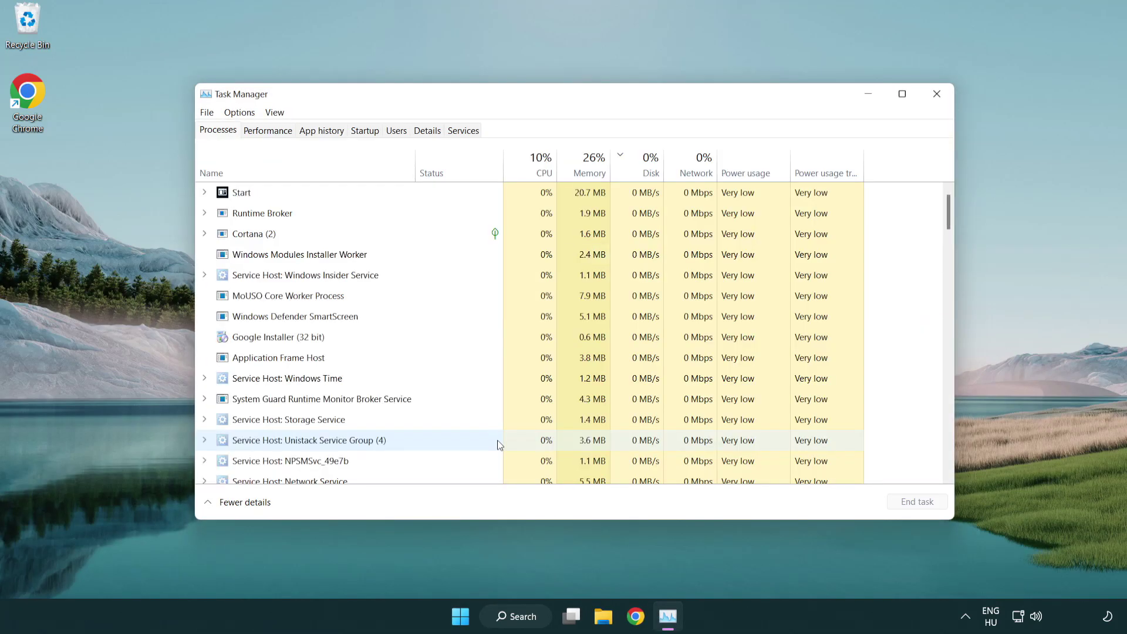
click(367, 132)
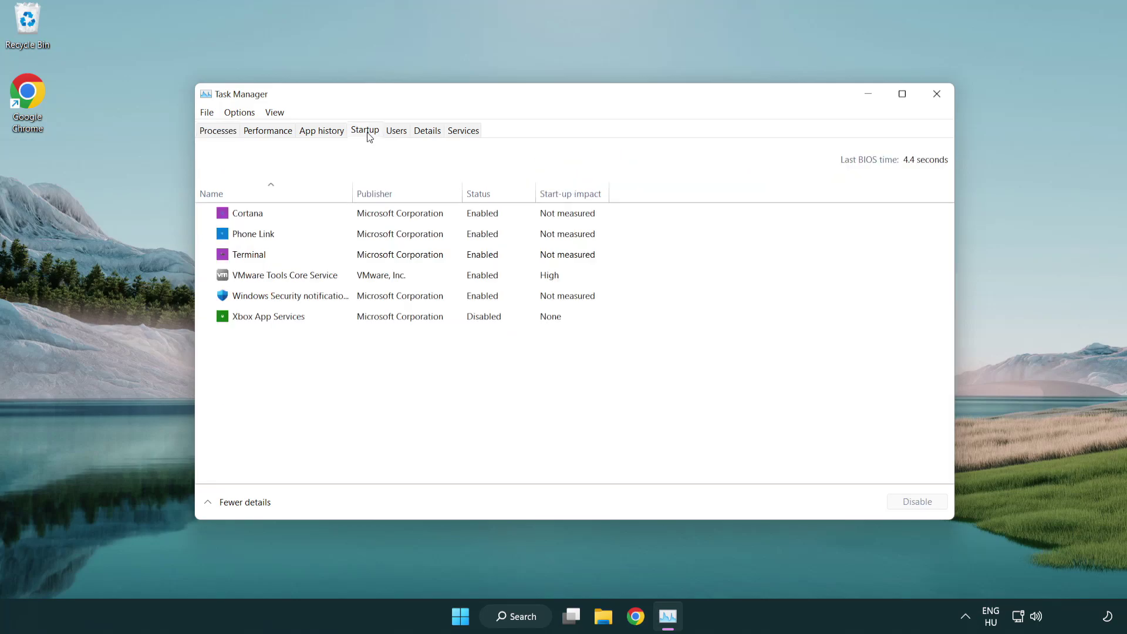
click(369, 257)
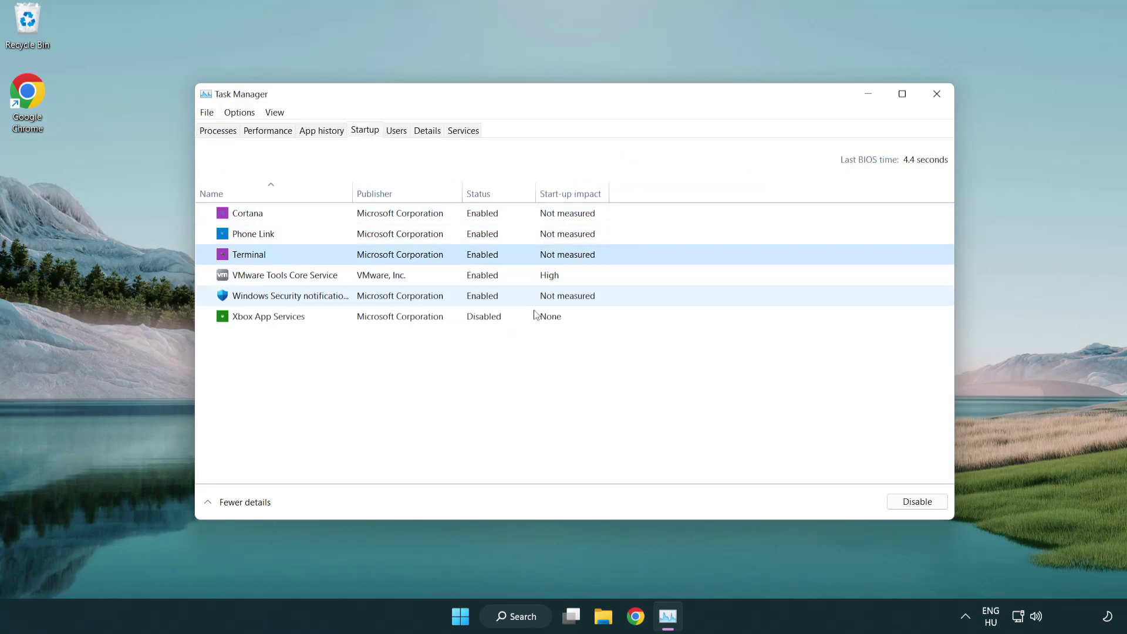
click(898, 502)
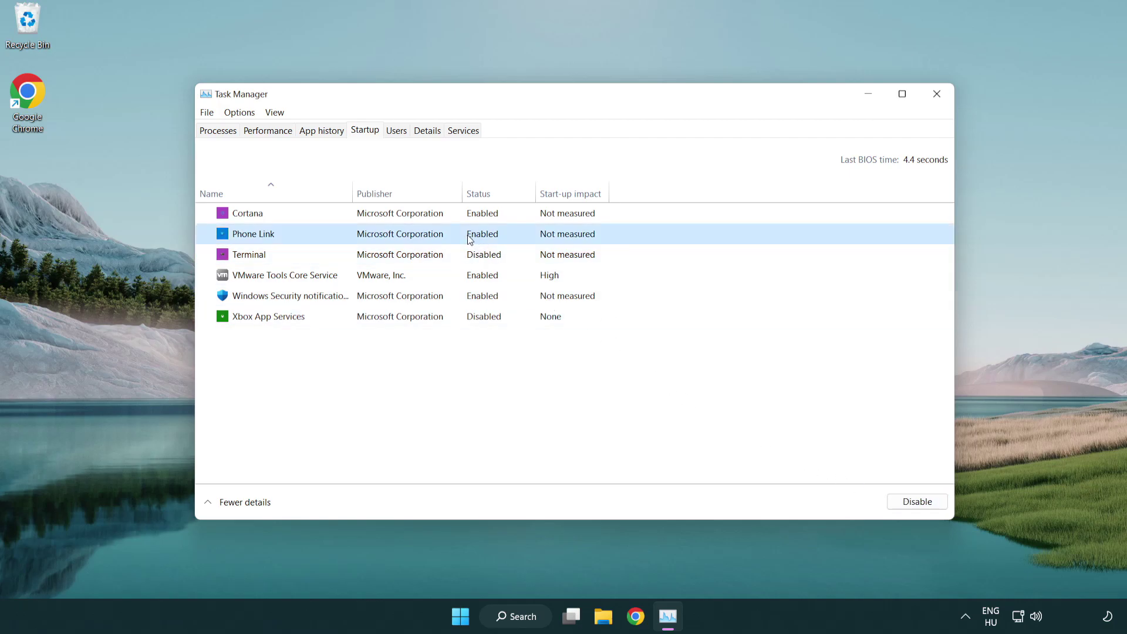
click(911, 502)
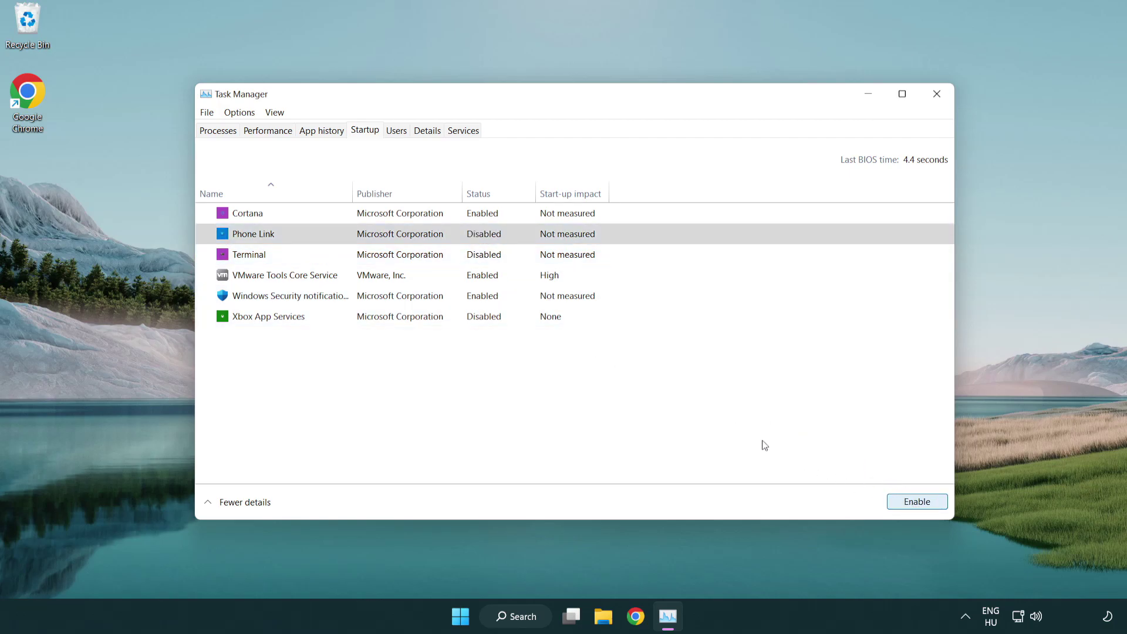
click(402, 219)
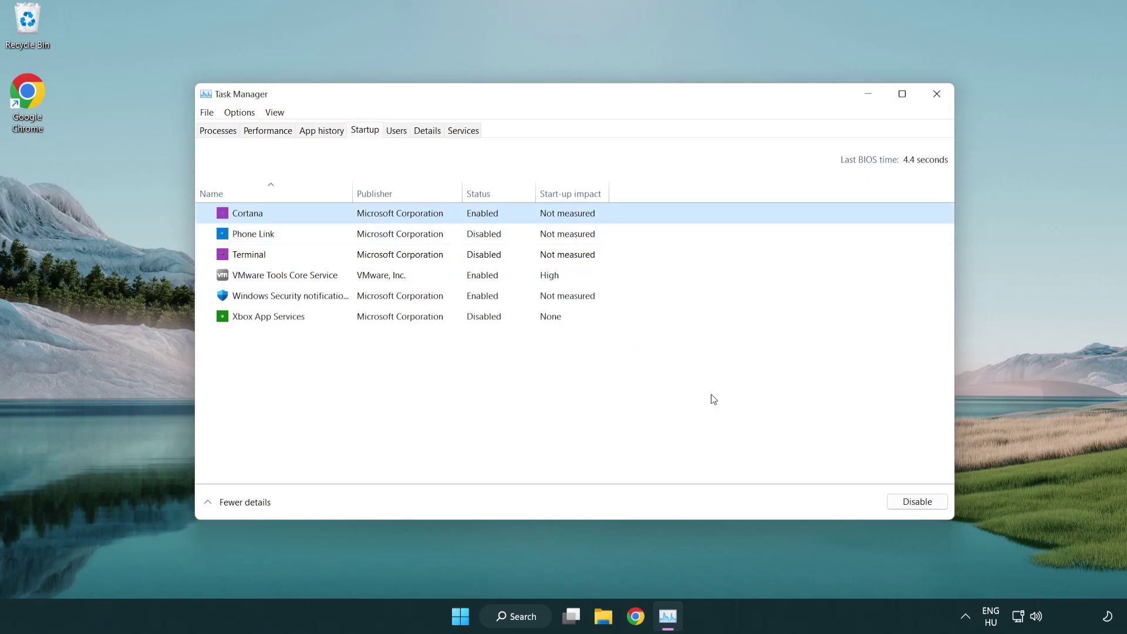
click(915, 502)
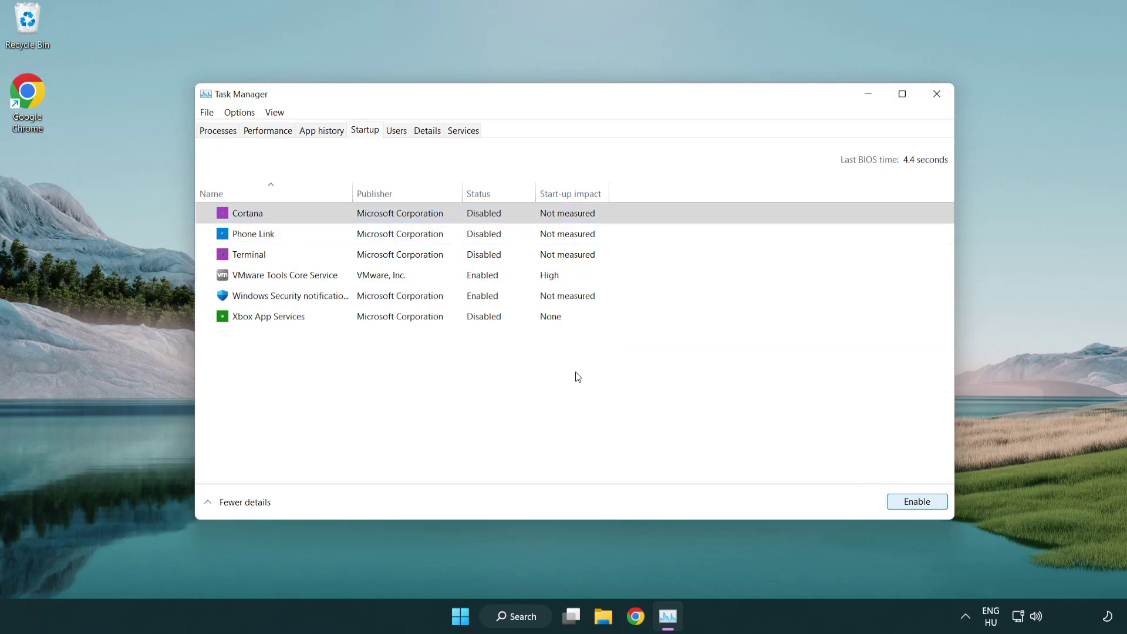
click(535, 301)
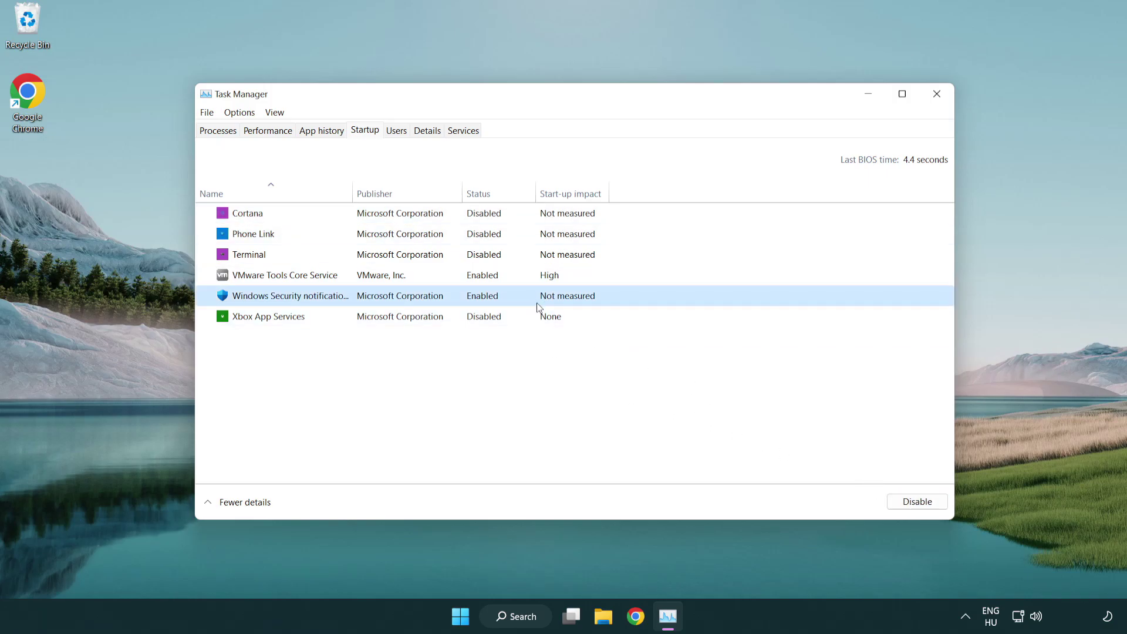
click(911, 506)
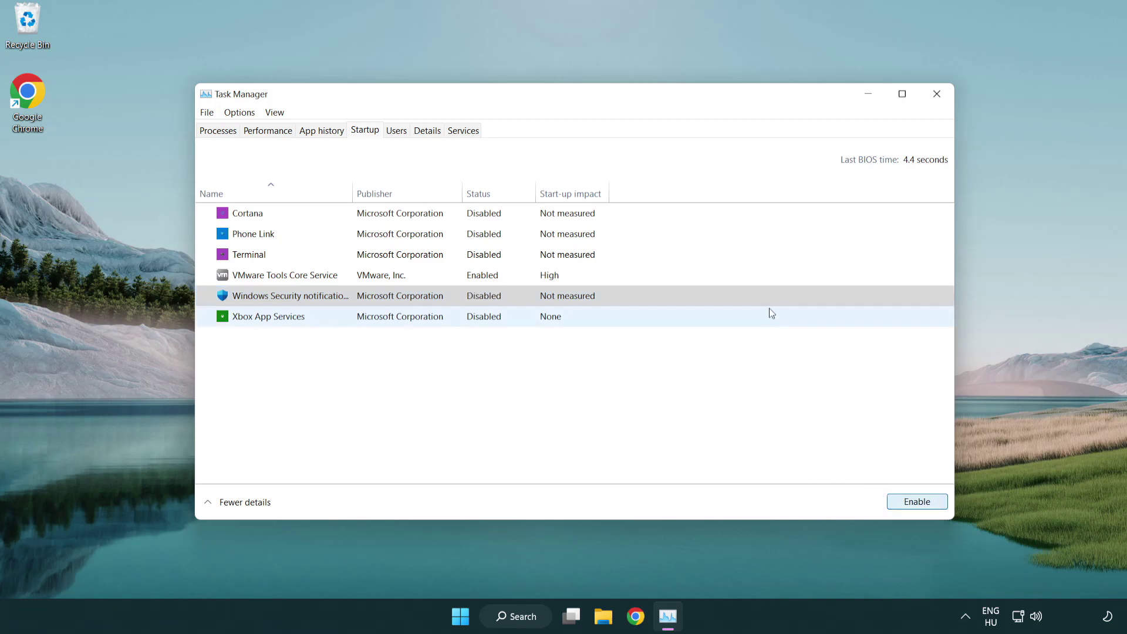
- Close Task Manager and return to the DirectX download page in Chrome
click(939, 100)
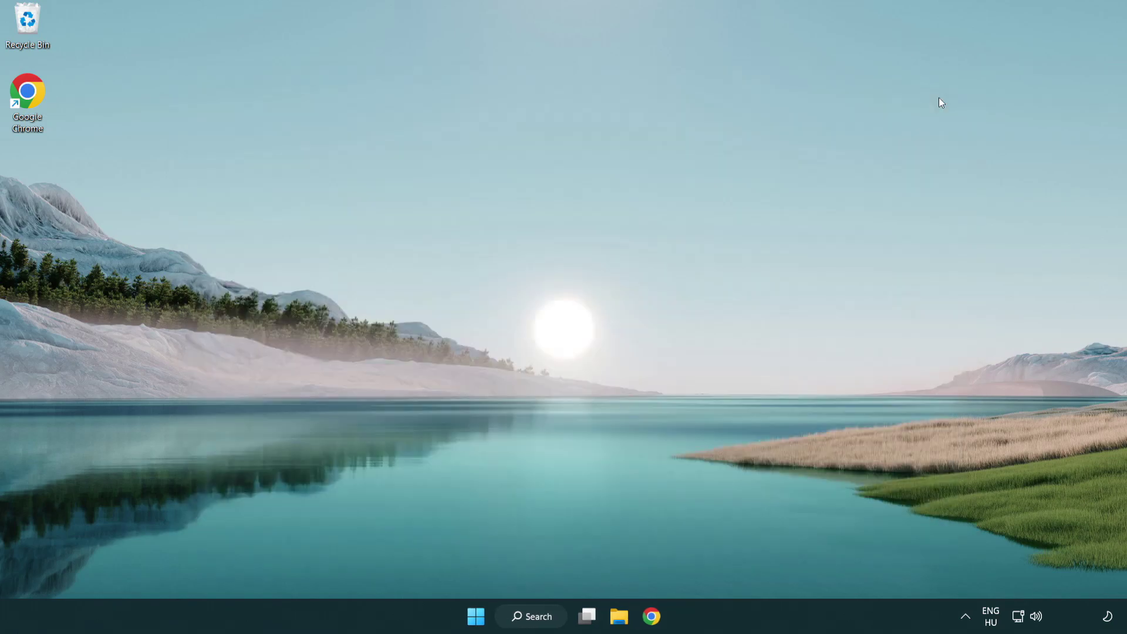
click(652, 617)
scroll(411, 352, up, 1)
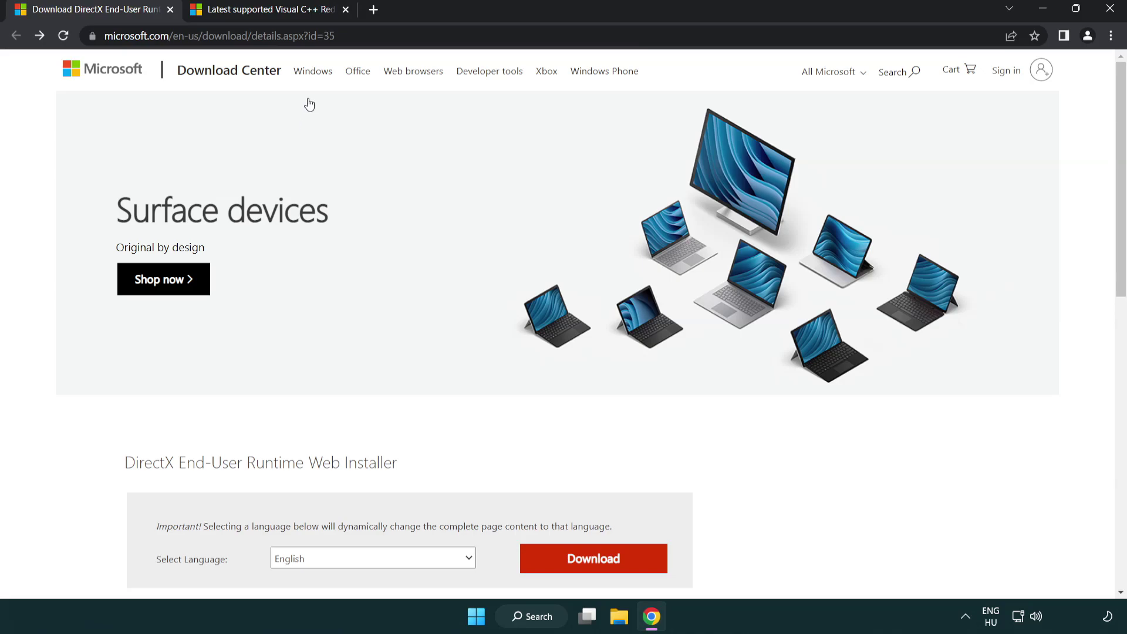
click(486, 37)
click(486, 39)
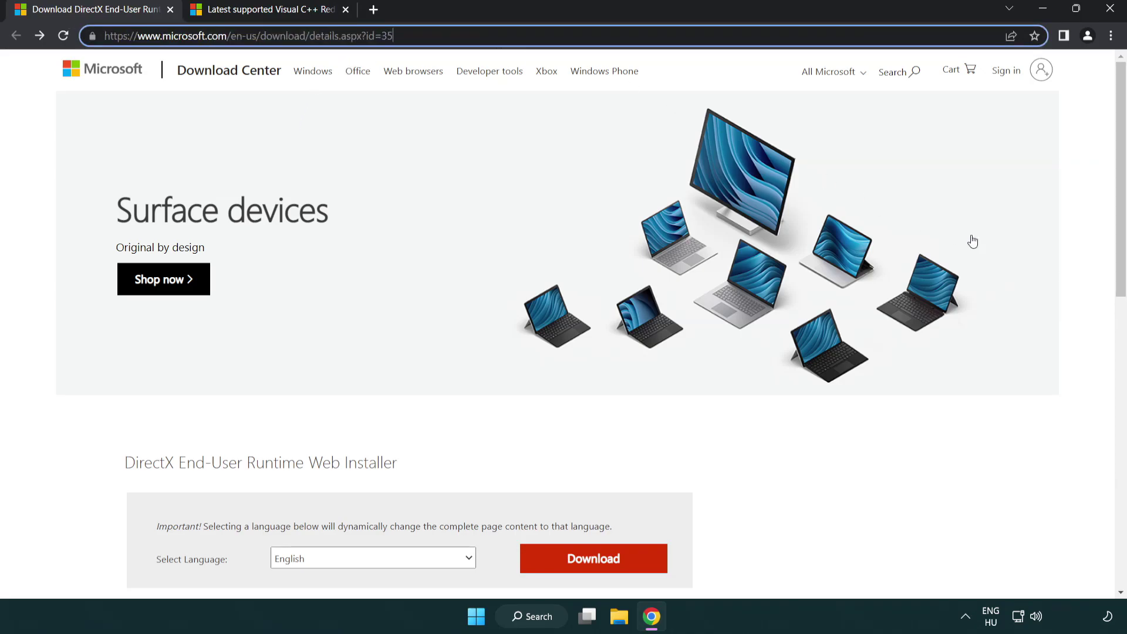
- Download the DirectX End-User Runtime Web Installer and run dxwebsetup.exe
click(1080, 256)
drag(1119, 255, 1117, 327)
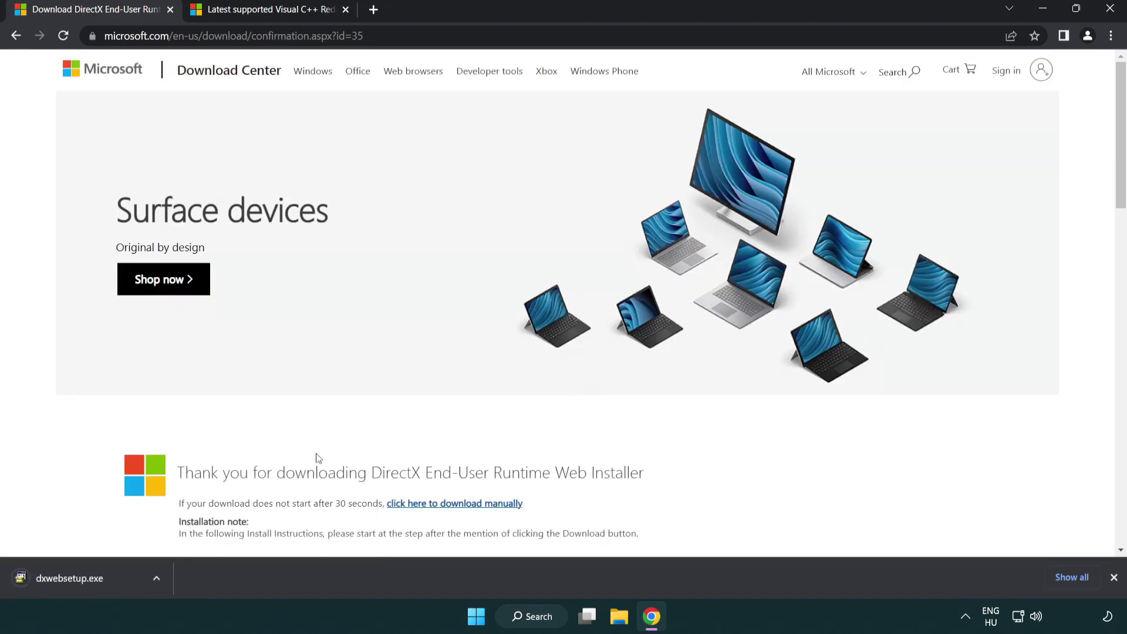
click(73, 580)
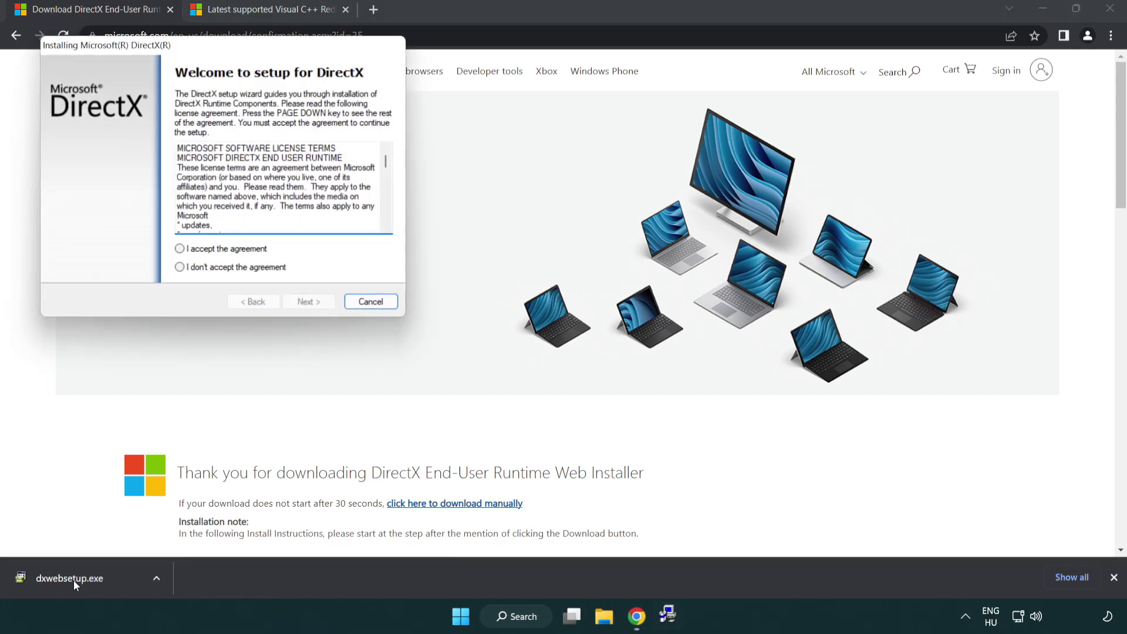
- Accept the DirectX license, untick the Bing Bar, run setup and finish
drag(172, 54, 494, 175)
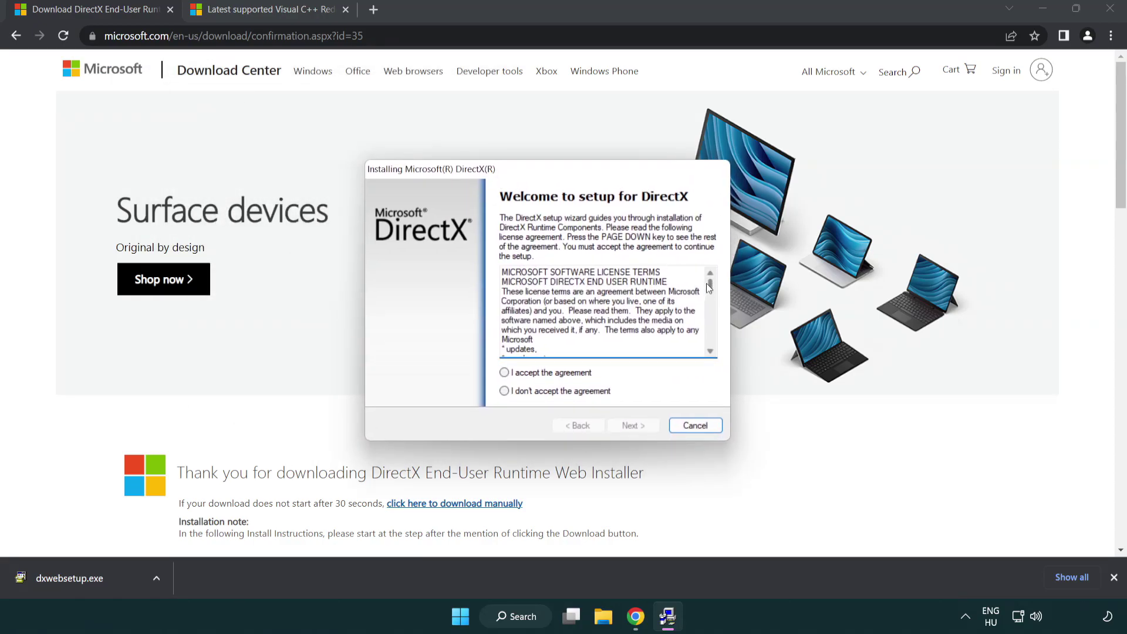
drag(711, 292, 709, 343)
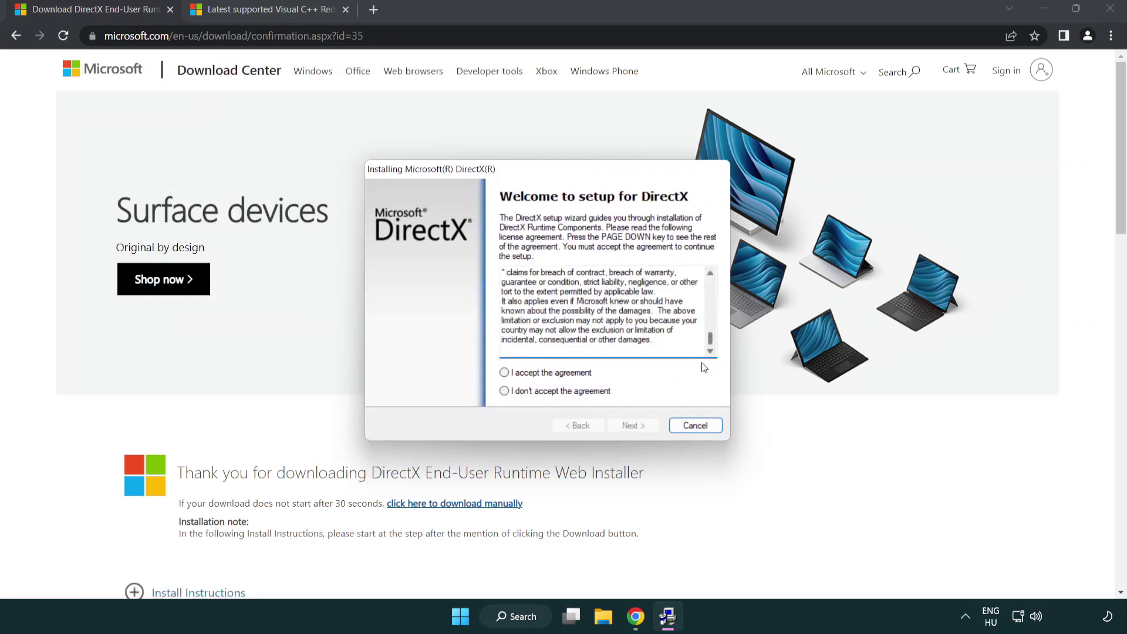
click(504, 373)
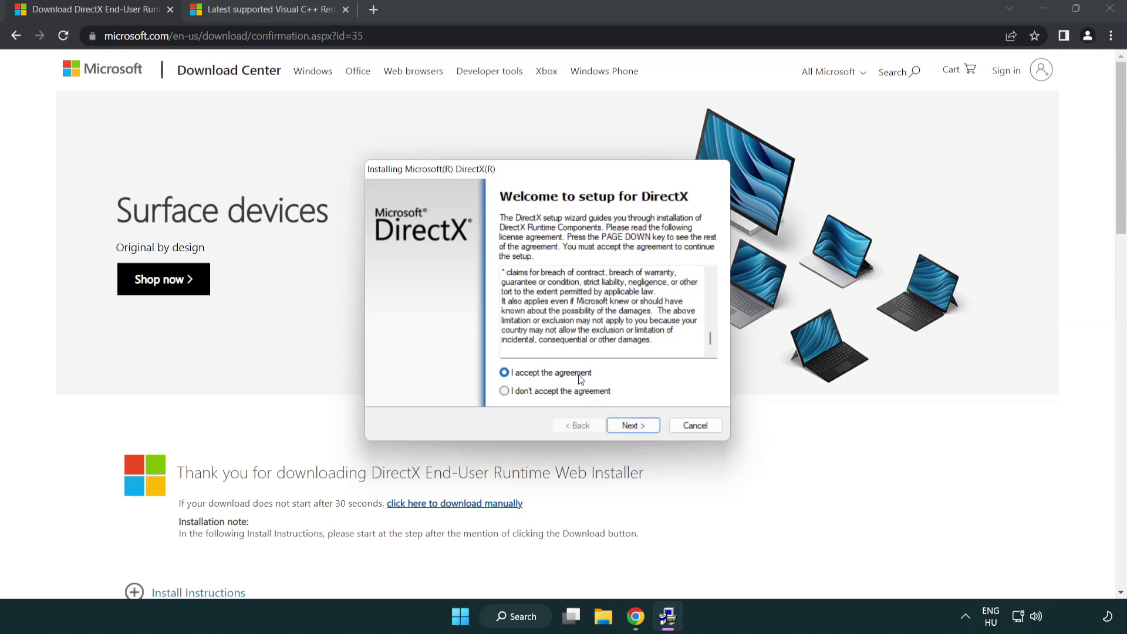
click(633, 425)
click(499, 327)
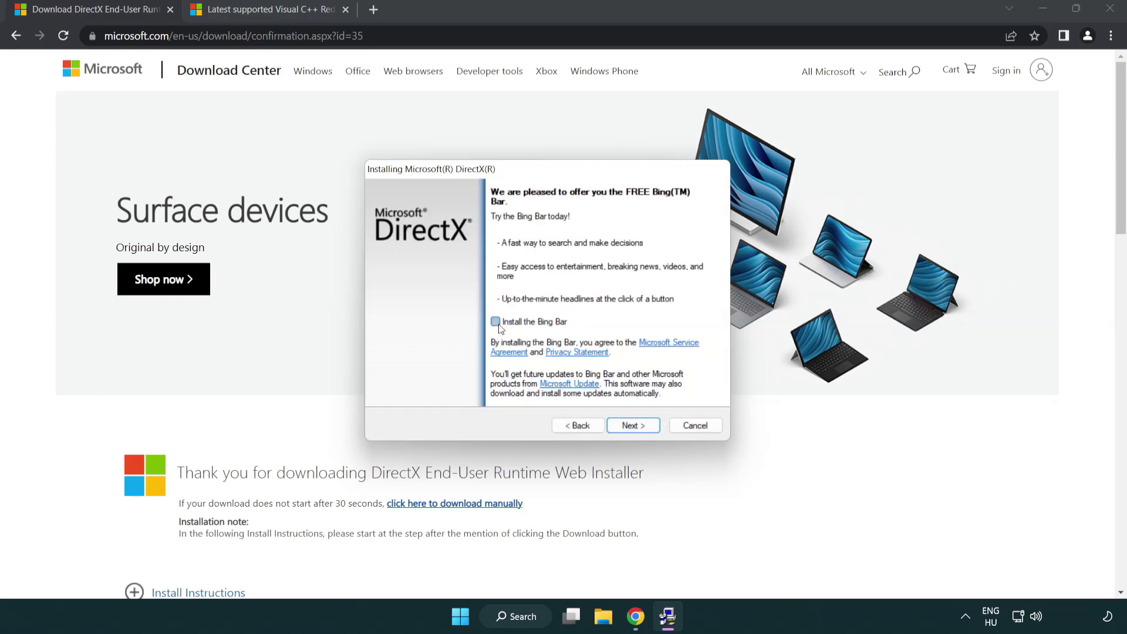
click(633, 425)
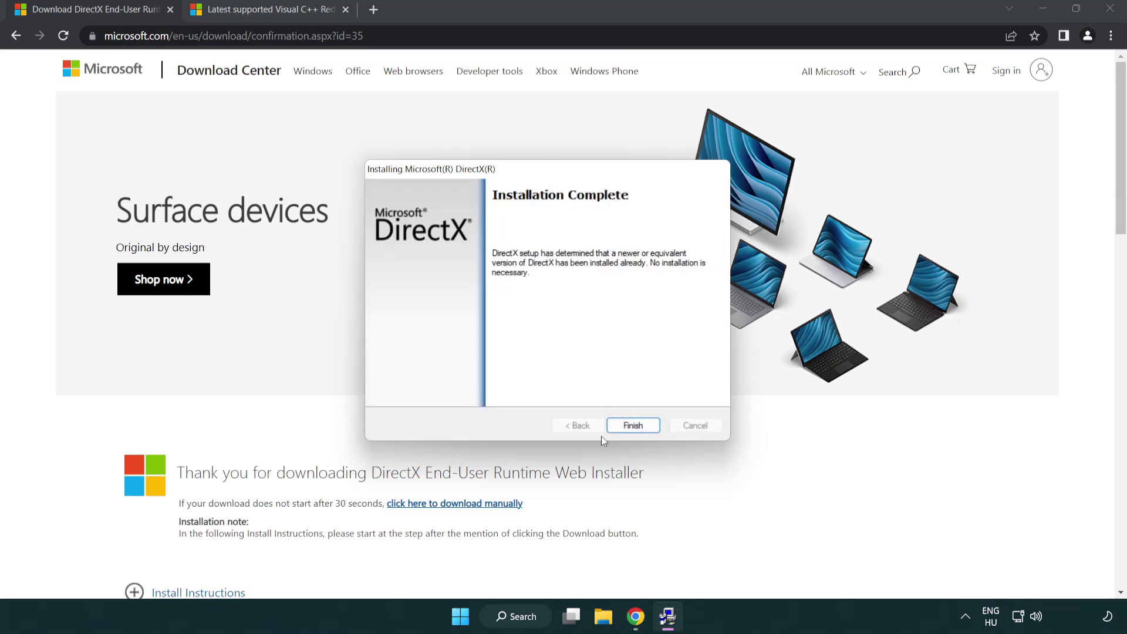
click(633, 423)
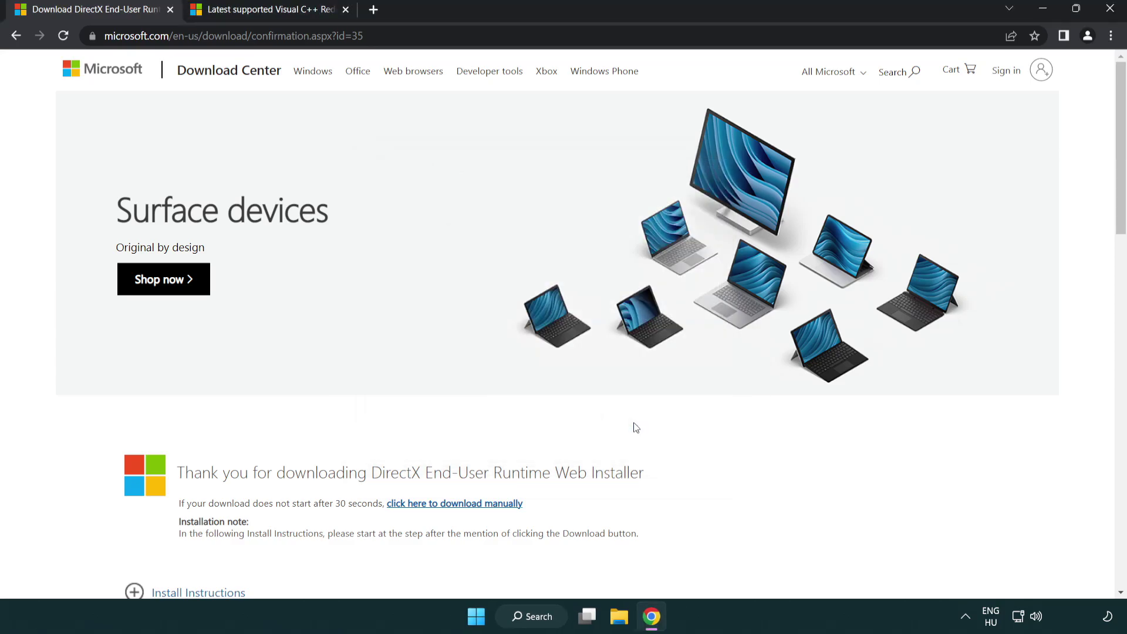
- Close the DirectX tab and scroll to the Visual C++ 2015–2022 download table
click(171, 10)
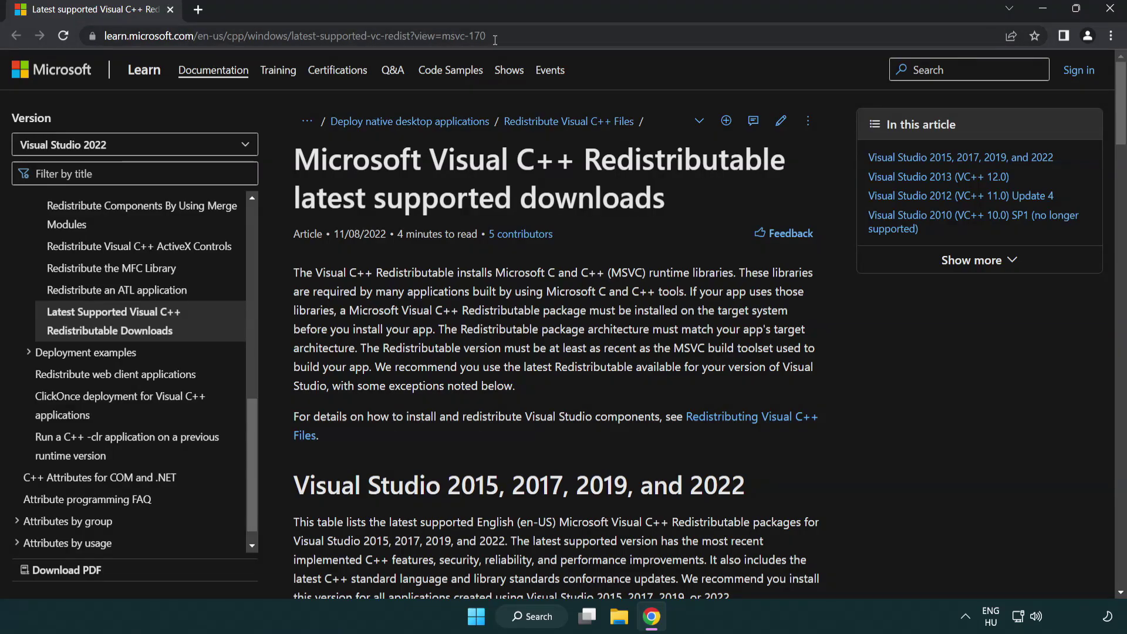
click(520, 36)
drag(519, 36, 421, 36)
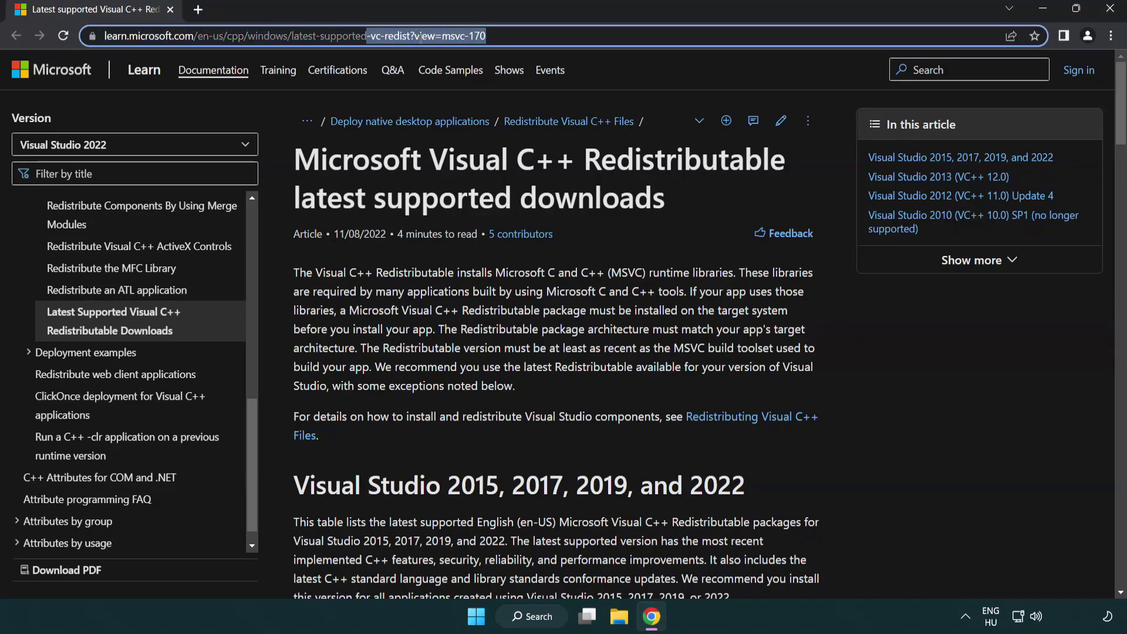
click(579, 185)
scroll(581, 197, down, 3)
scroll(581, 197, down, 3)
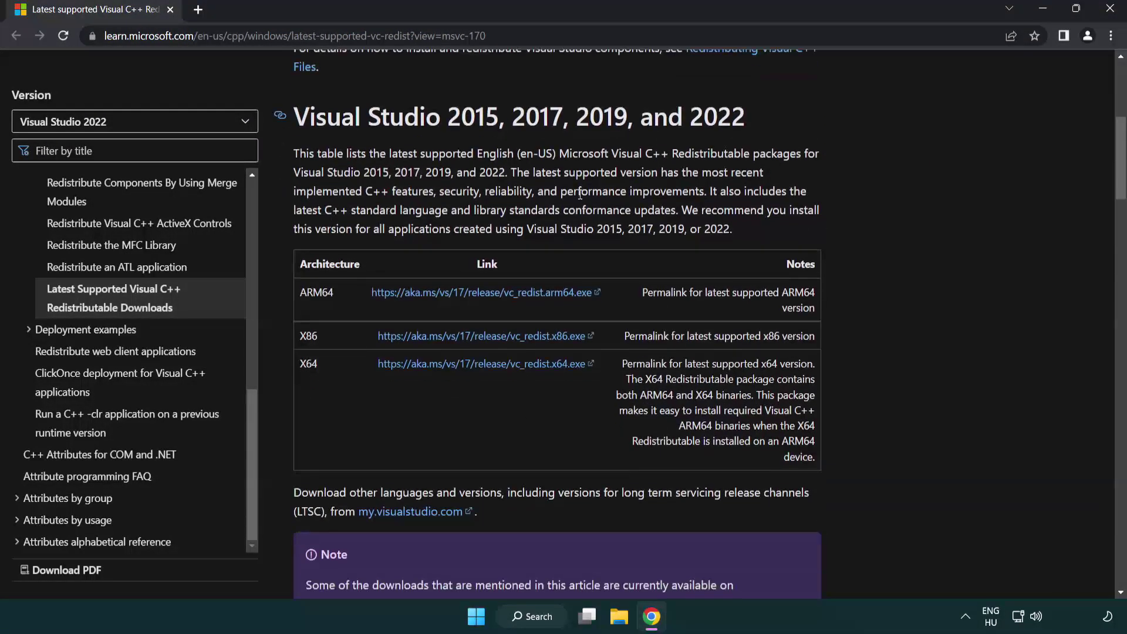
- Download the ARM64, x86 and x64 vc_redist installers
click(469, 292)
click(471, 336)
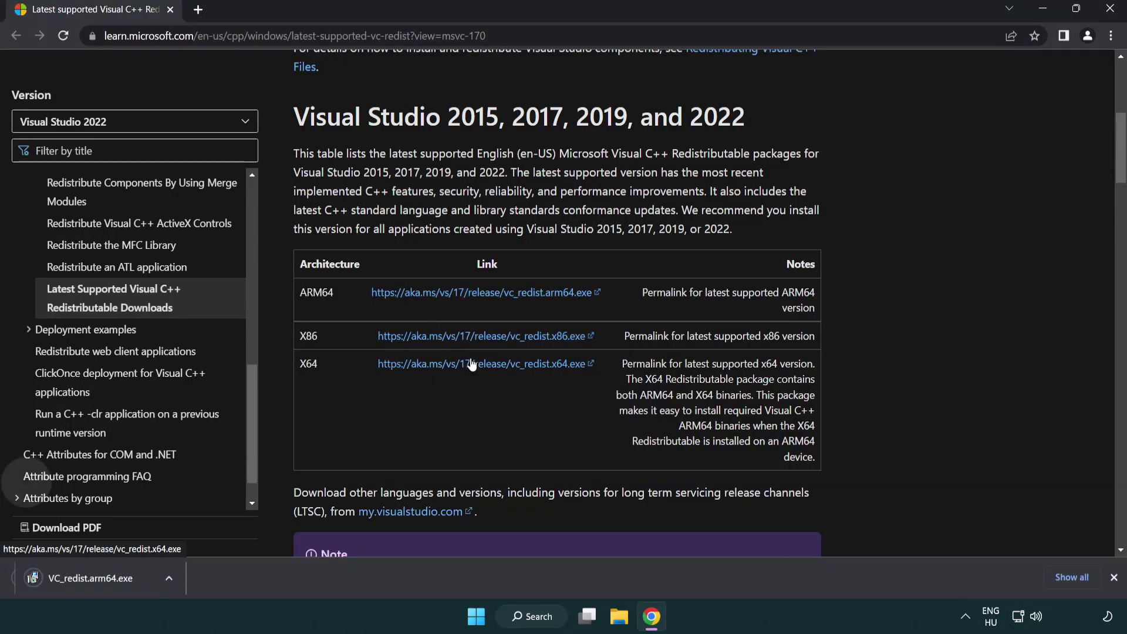
click(470, 365)
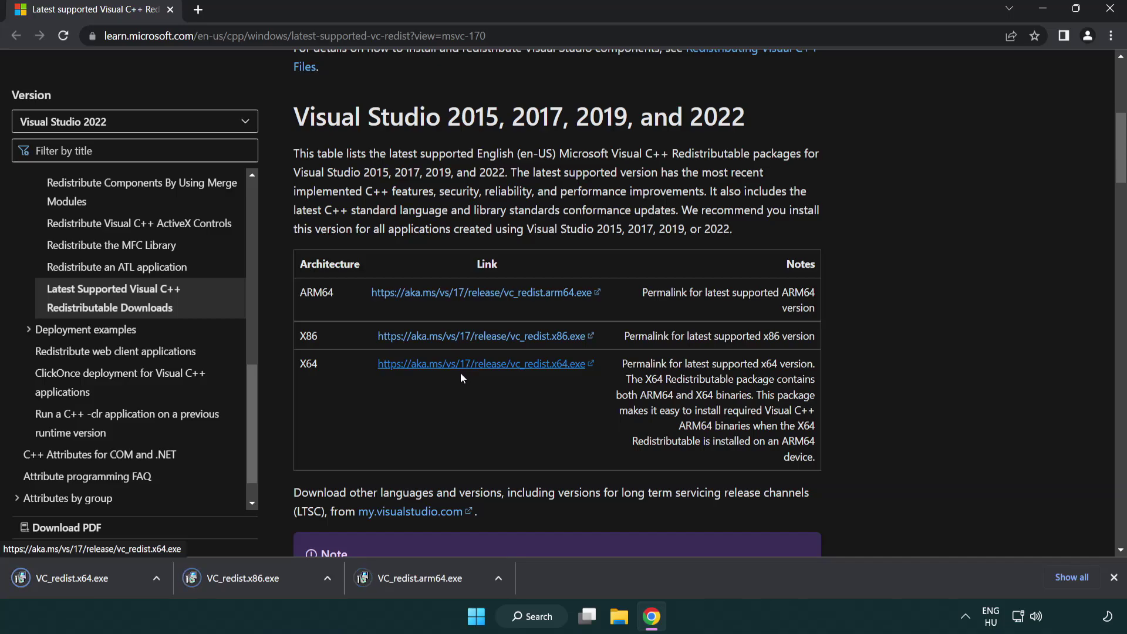
- Try installing the ARM64 redistributable, then dismiss its failed setup
click(430, 587)
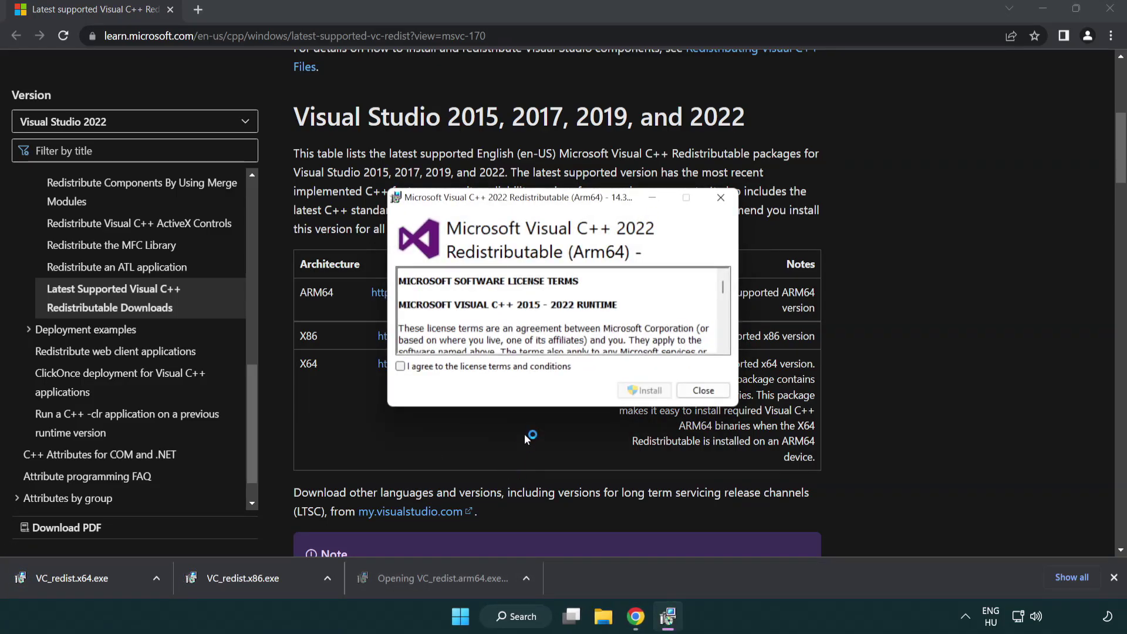
drag(722, 283, 734, 343)
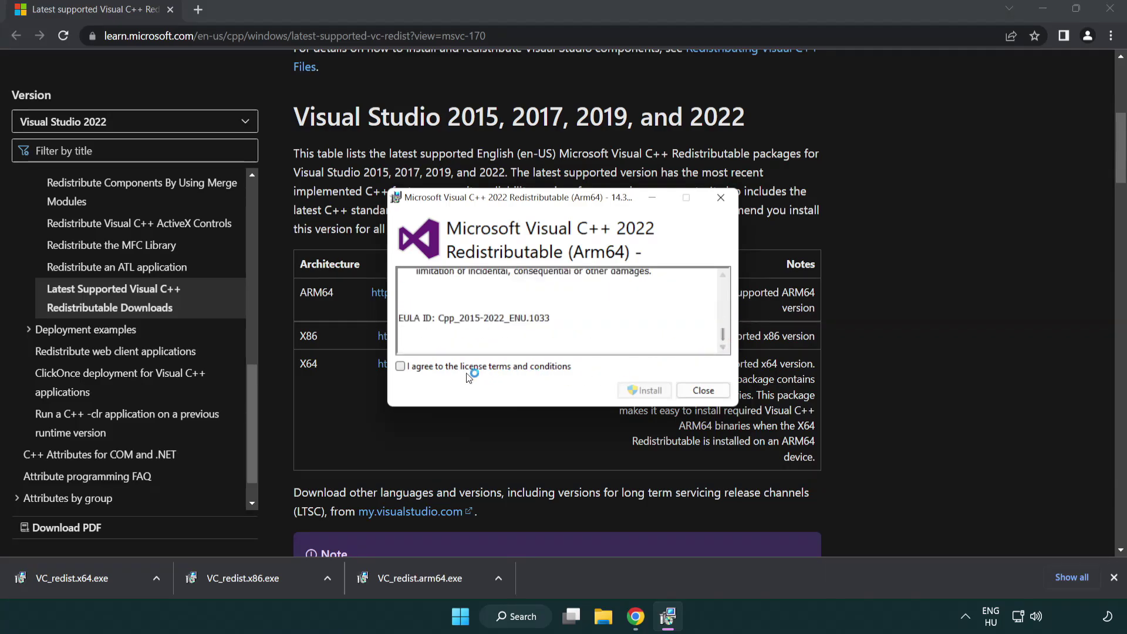
click(402, 367)
click(628, 390)
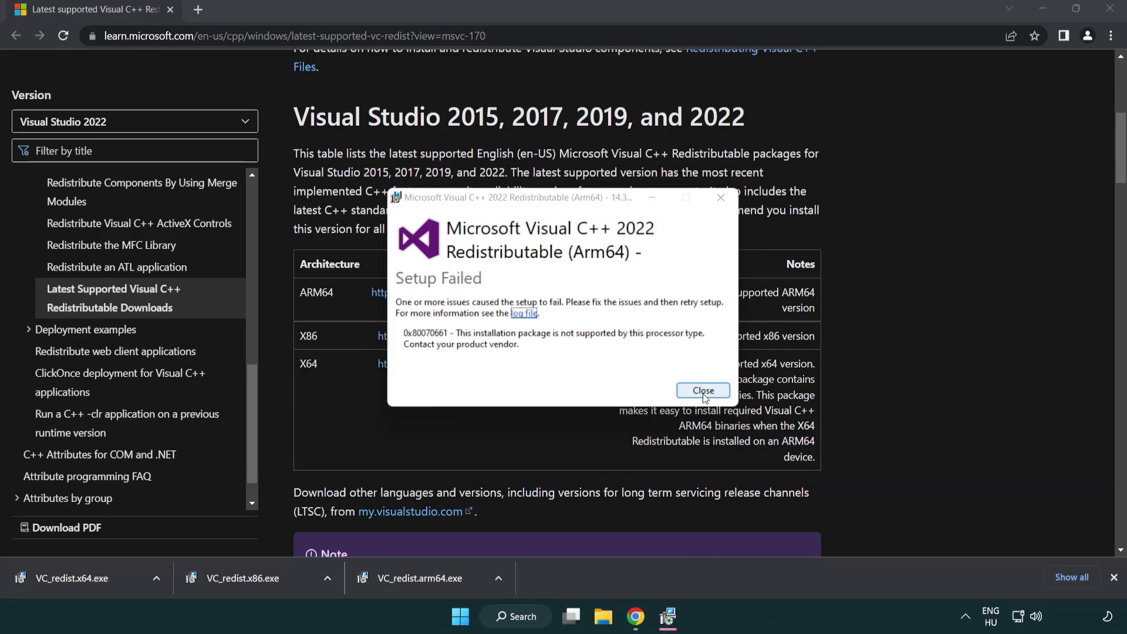
click(703, 391)
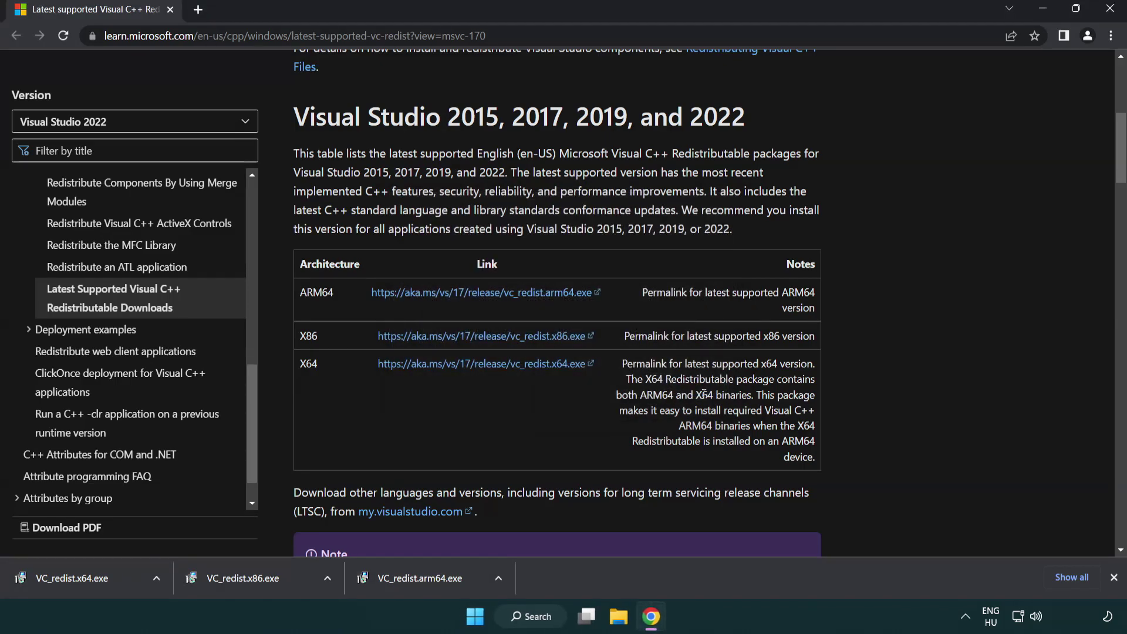
- Install the x86 and x64 redistributables without restarting, then close Chrome
click(252, 584)
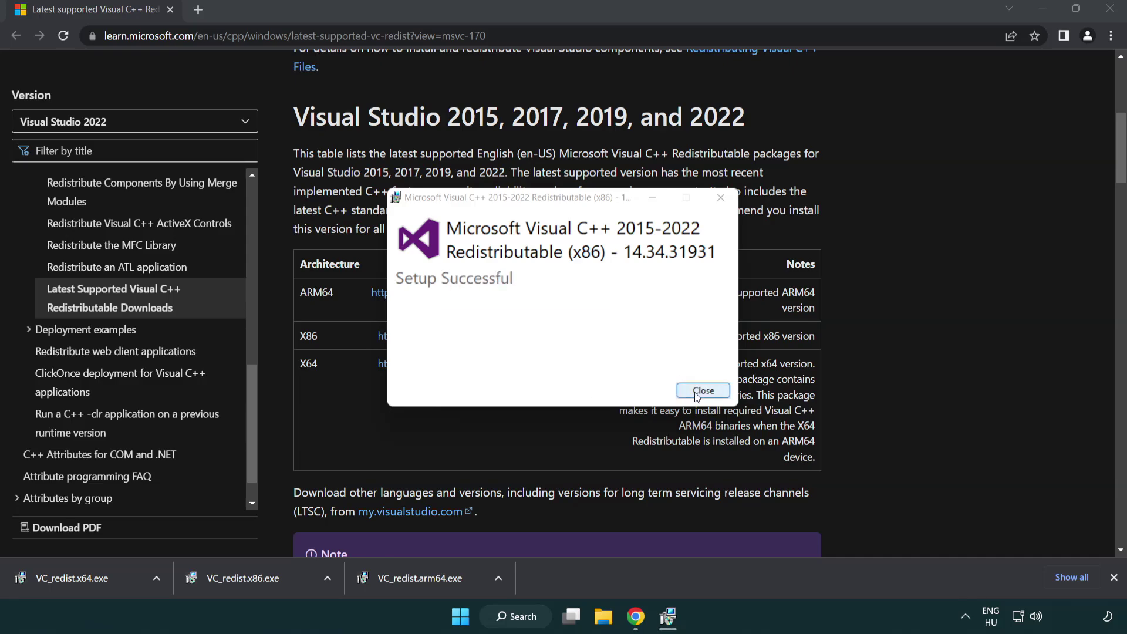
click(704, 390)
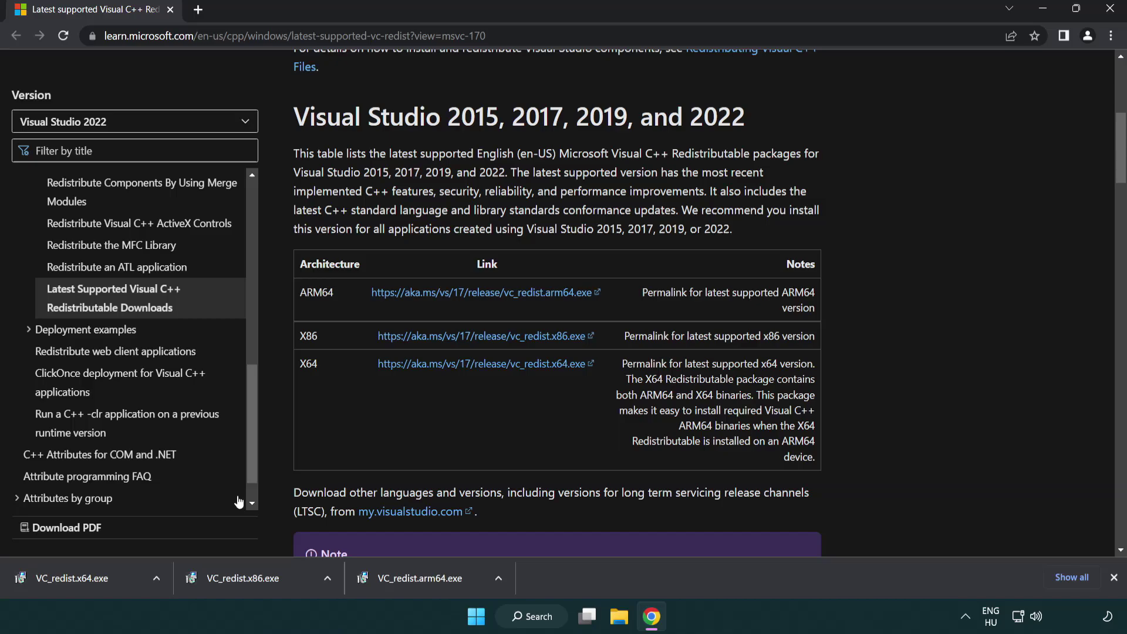
click(85, 578)
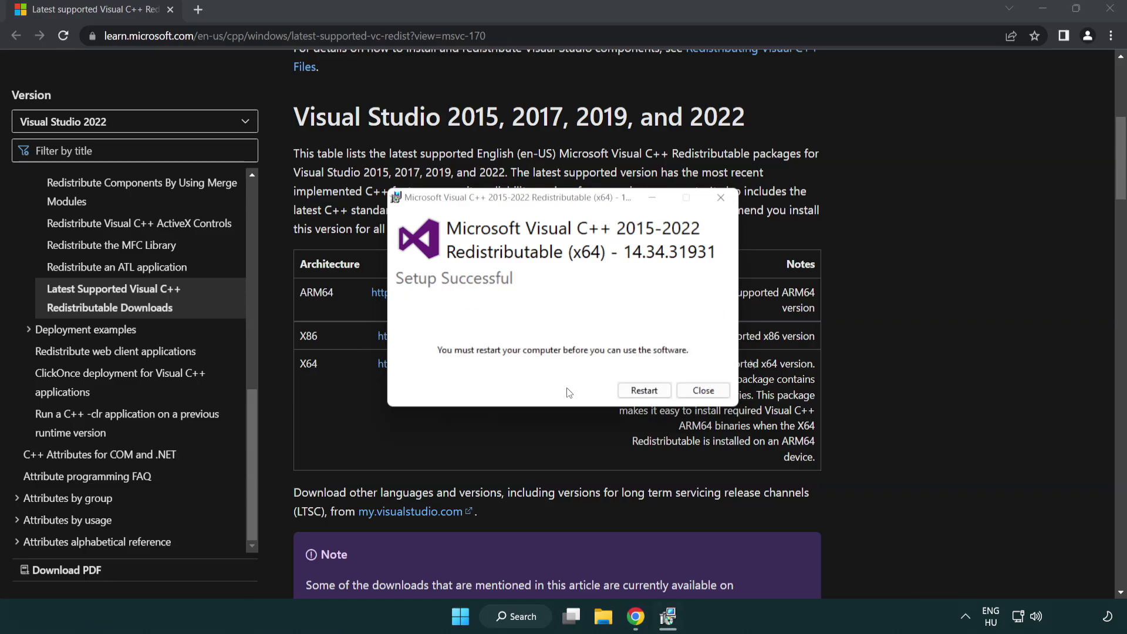
click(704, 391)
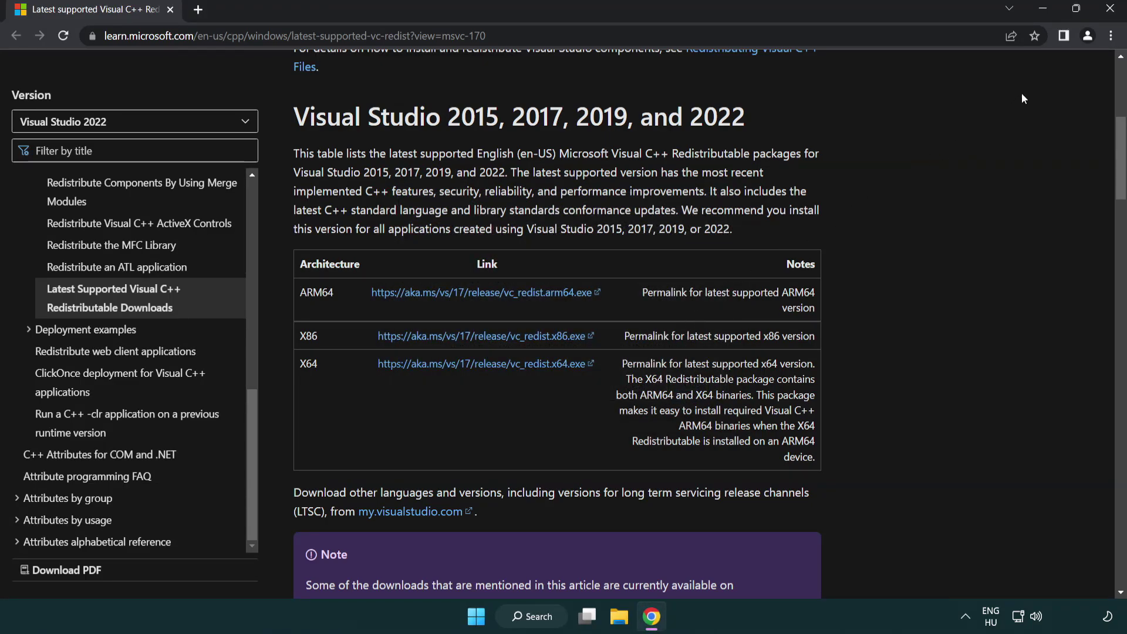
click(1111, 10)
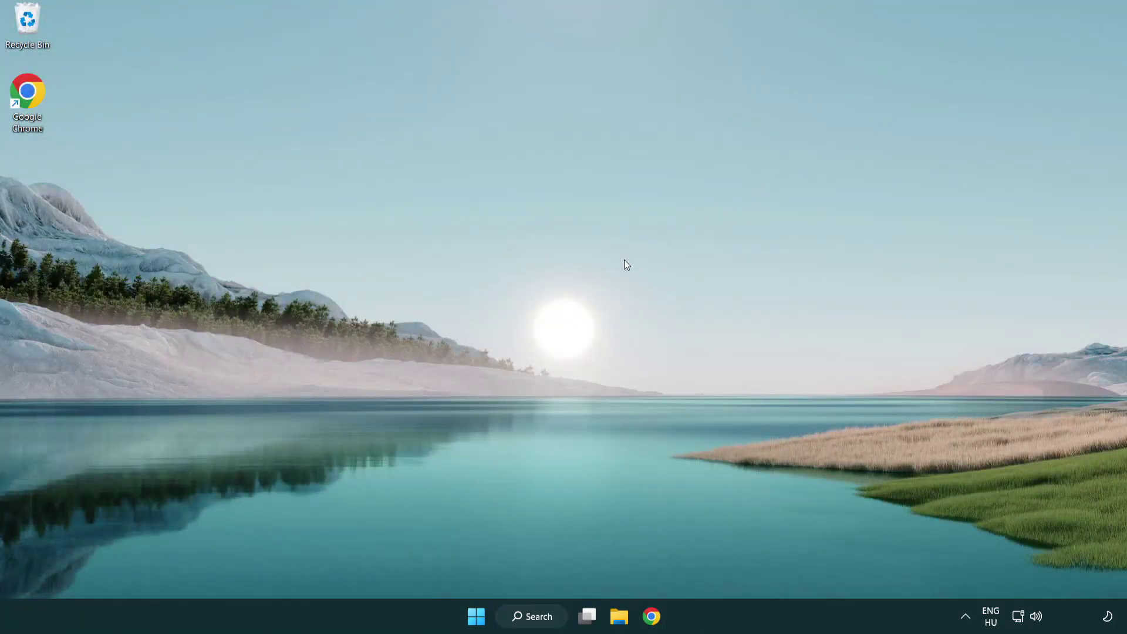
- Search for cmd, run Command Prompt as administrator, and centre its window
click(520, 617)
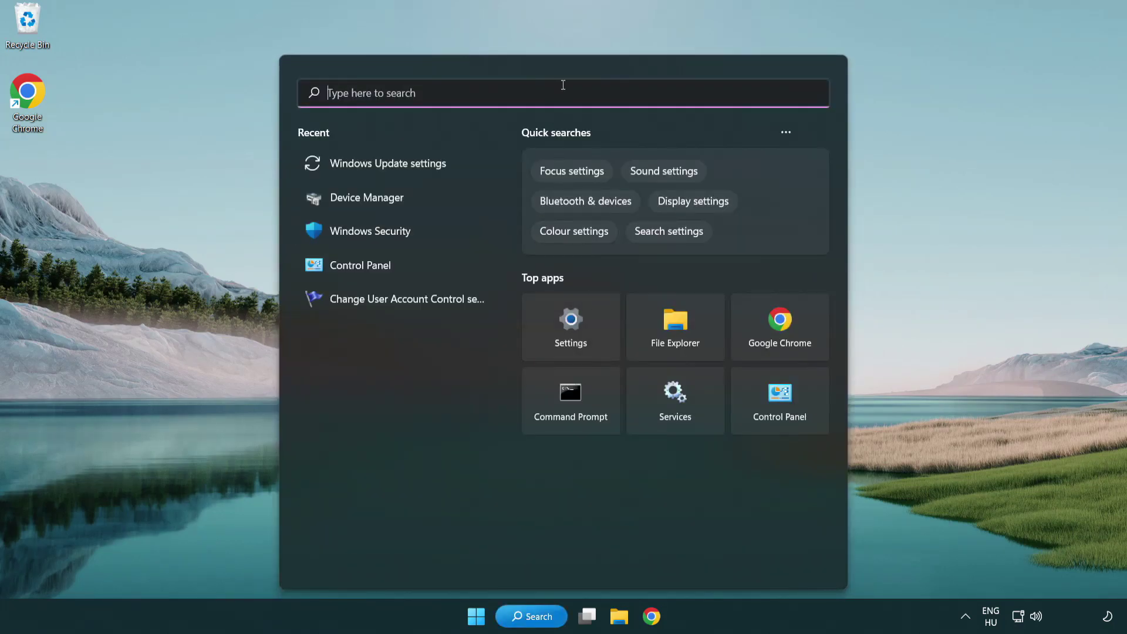
text(cmd)
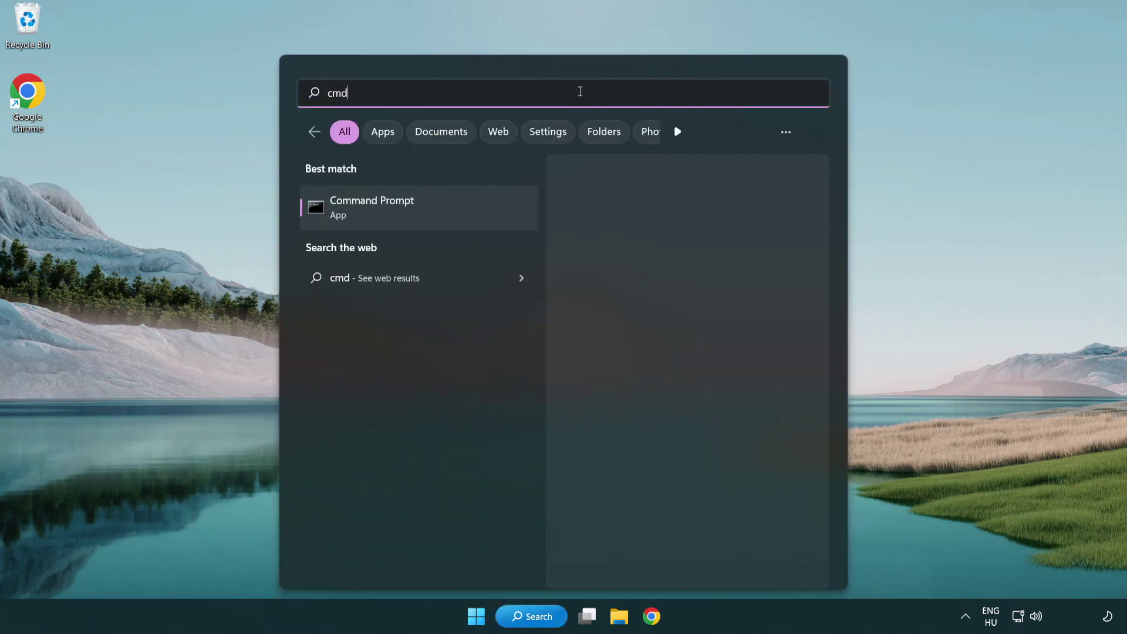
right_click(430, 211)
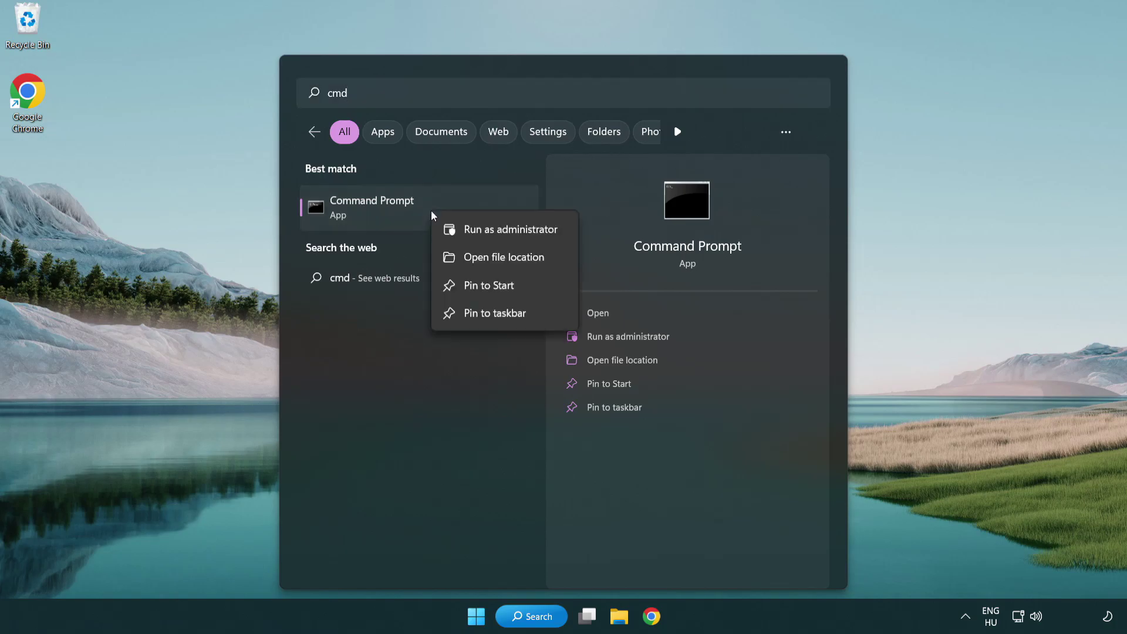
click(508, 235)
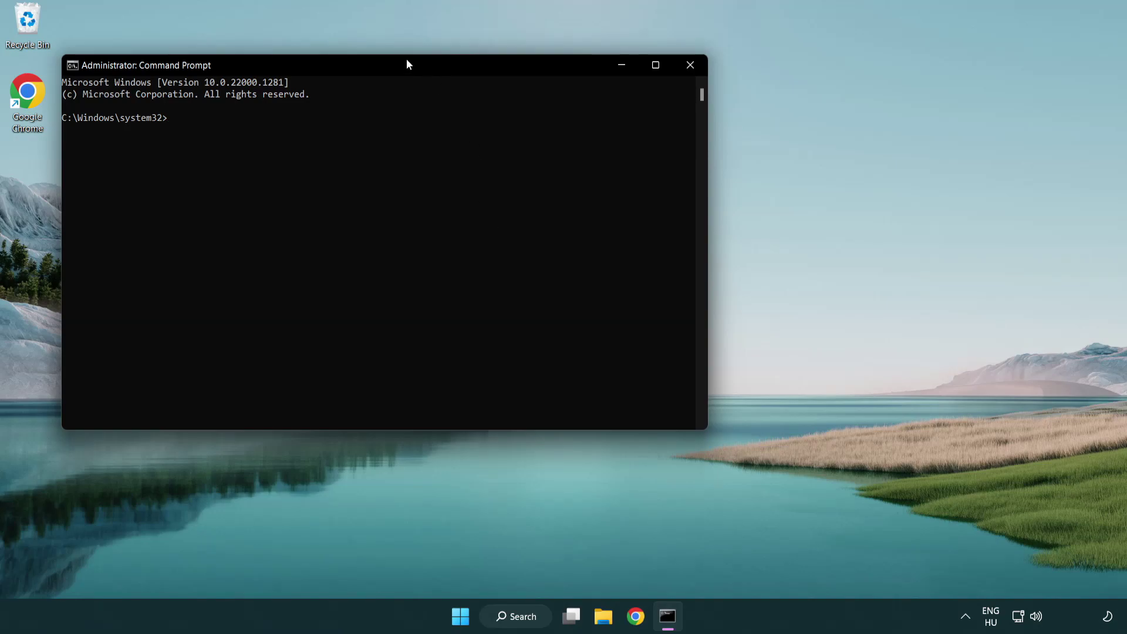
drag(409, 64, 568, 119)
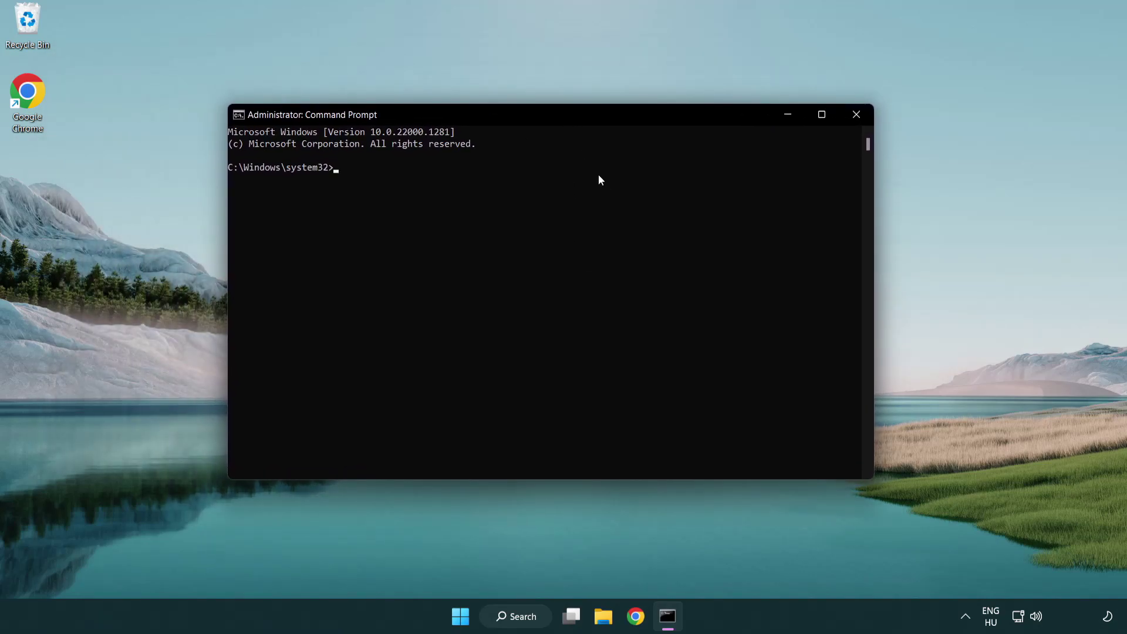
- Run sfc /scannow in the elevated Command Prompt
text(sfc /)
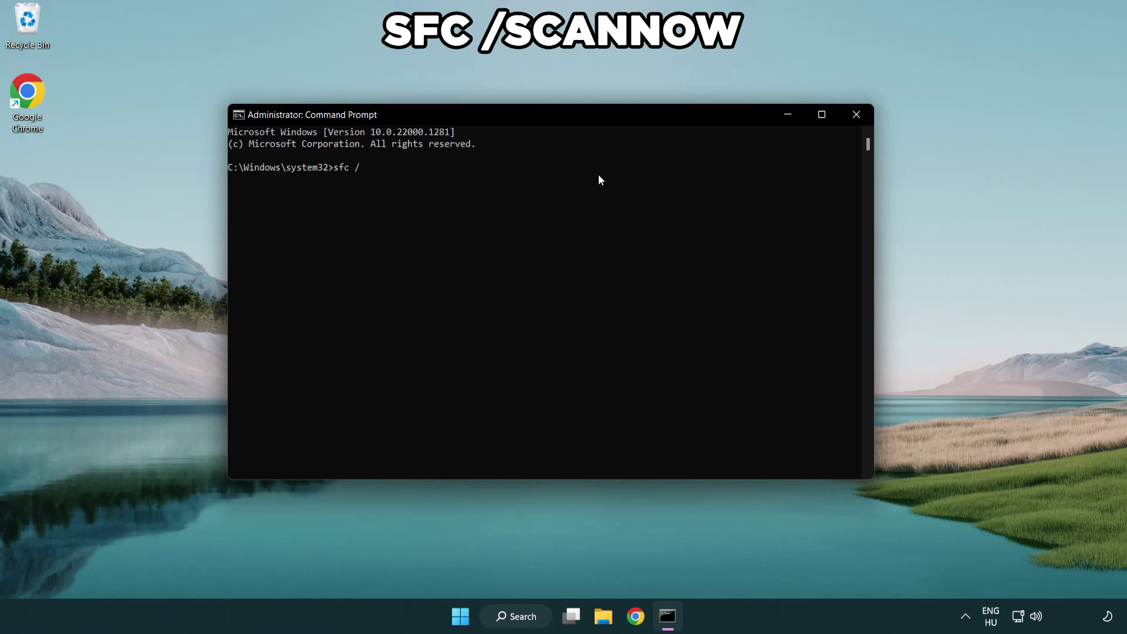
text(scannow)
key(Return)
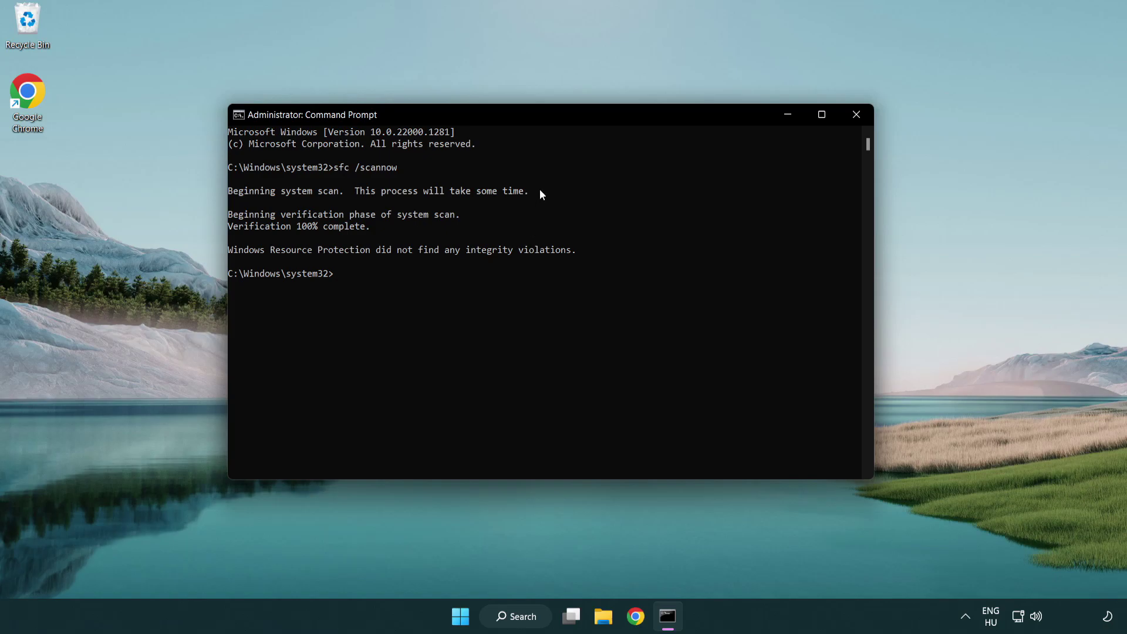
click(856, 114)
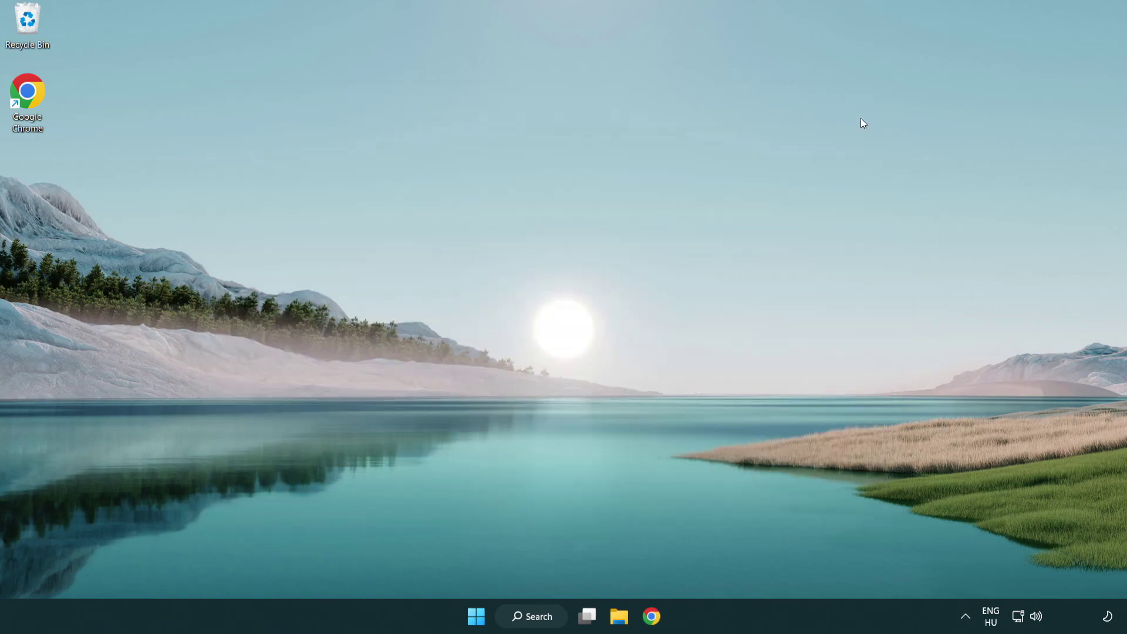
key(super)
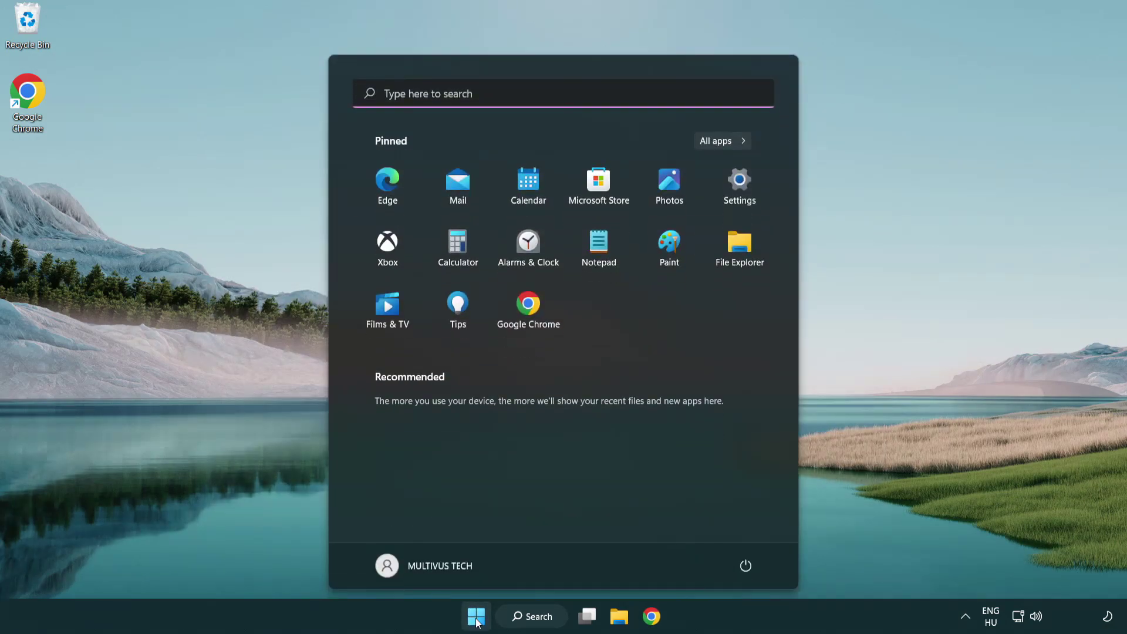
click(747, 564)
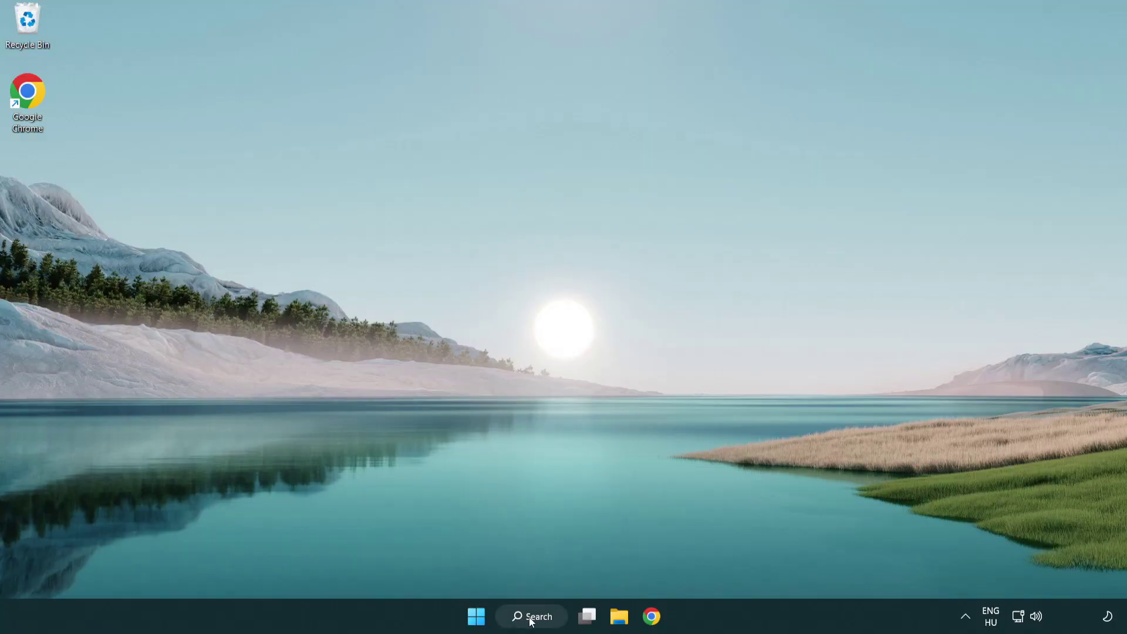
- Search for 'security' and launch the Windows Security app
click(535, 622)
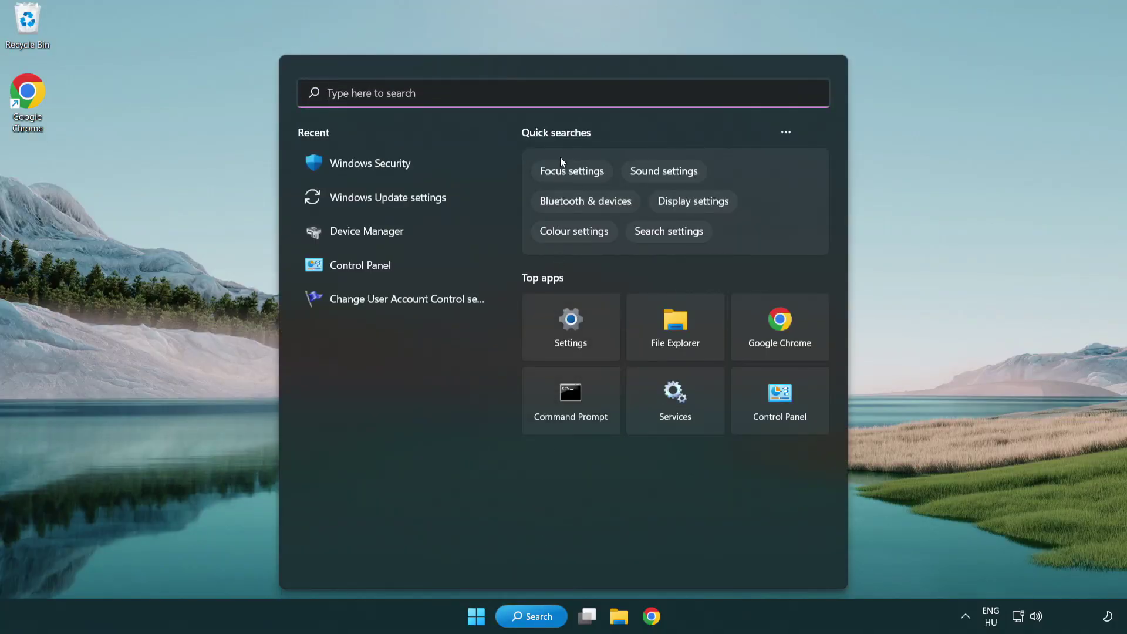
text(sec)
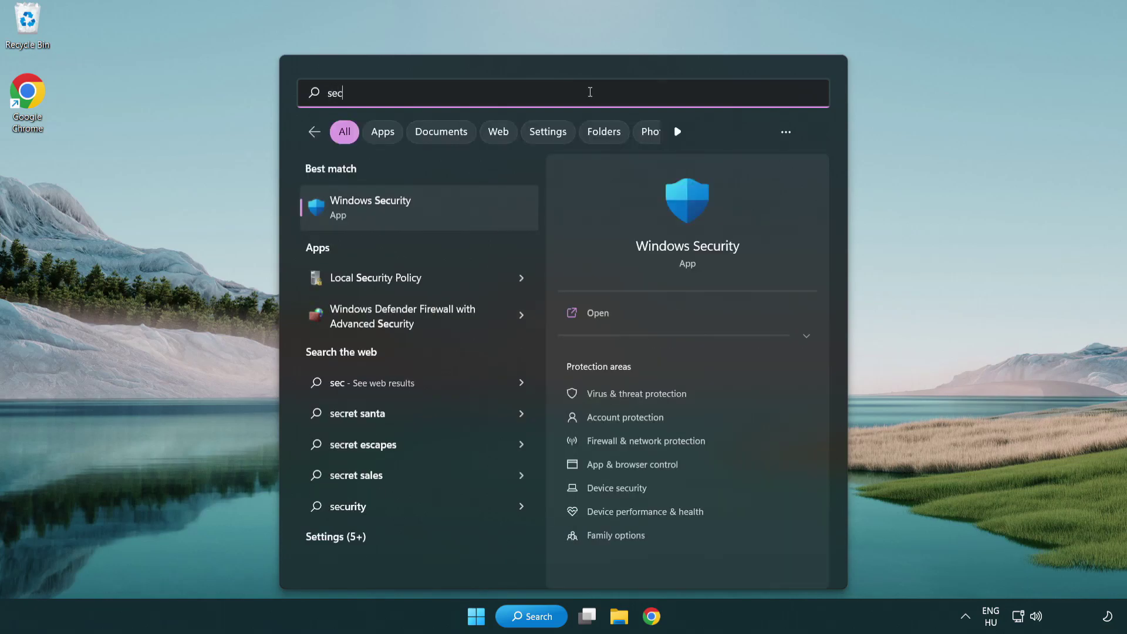
text(uri)
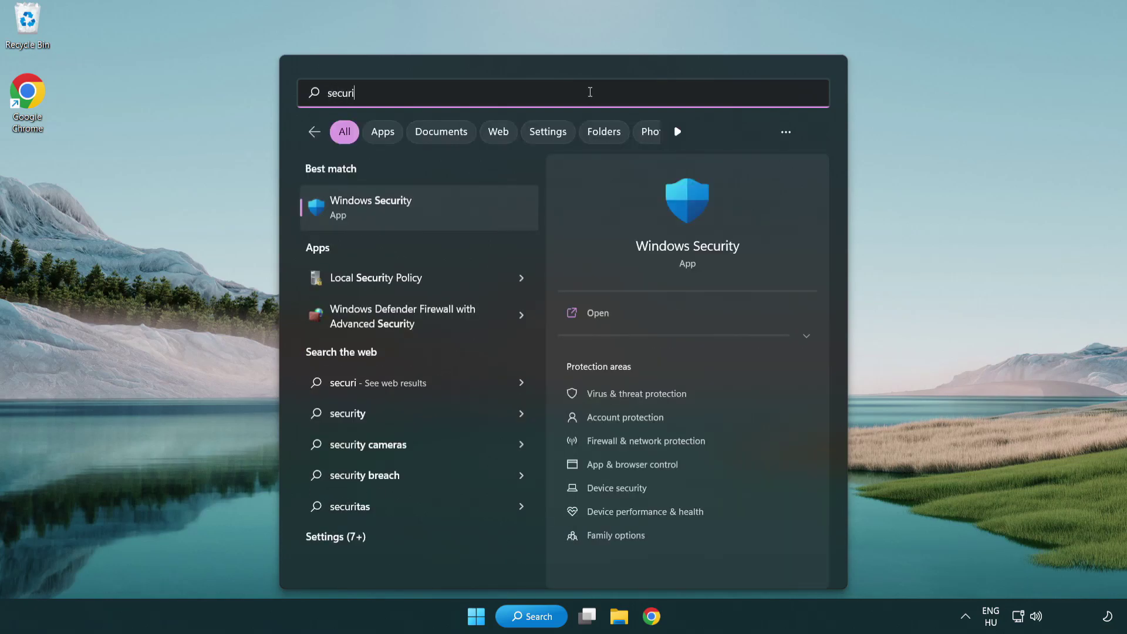
text(ty)
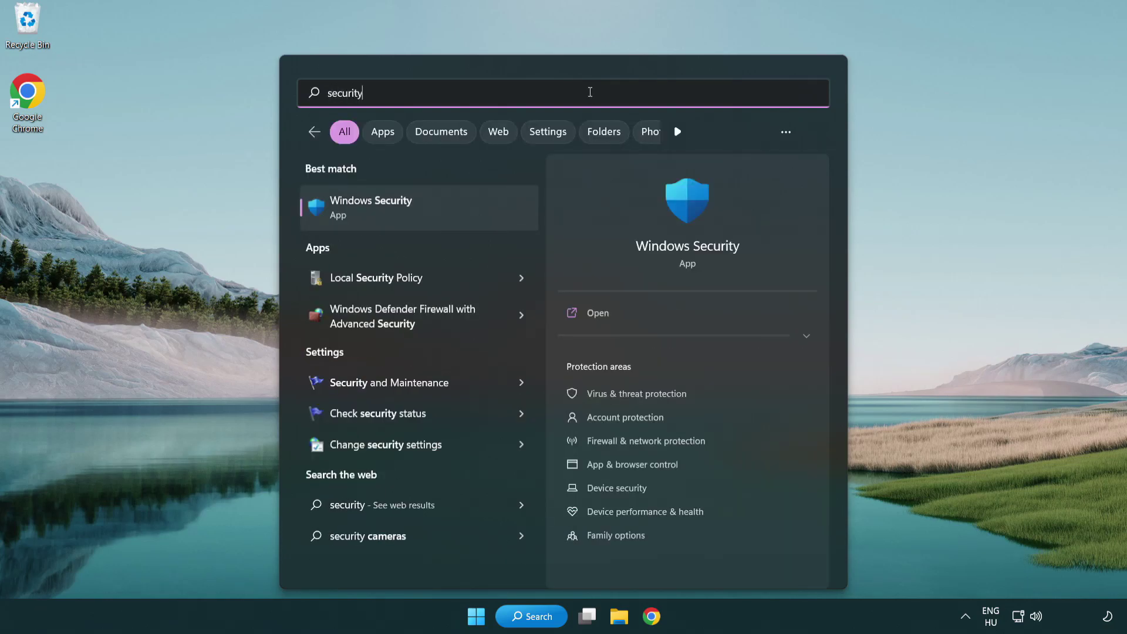
click(460, 214)
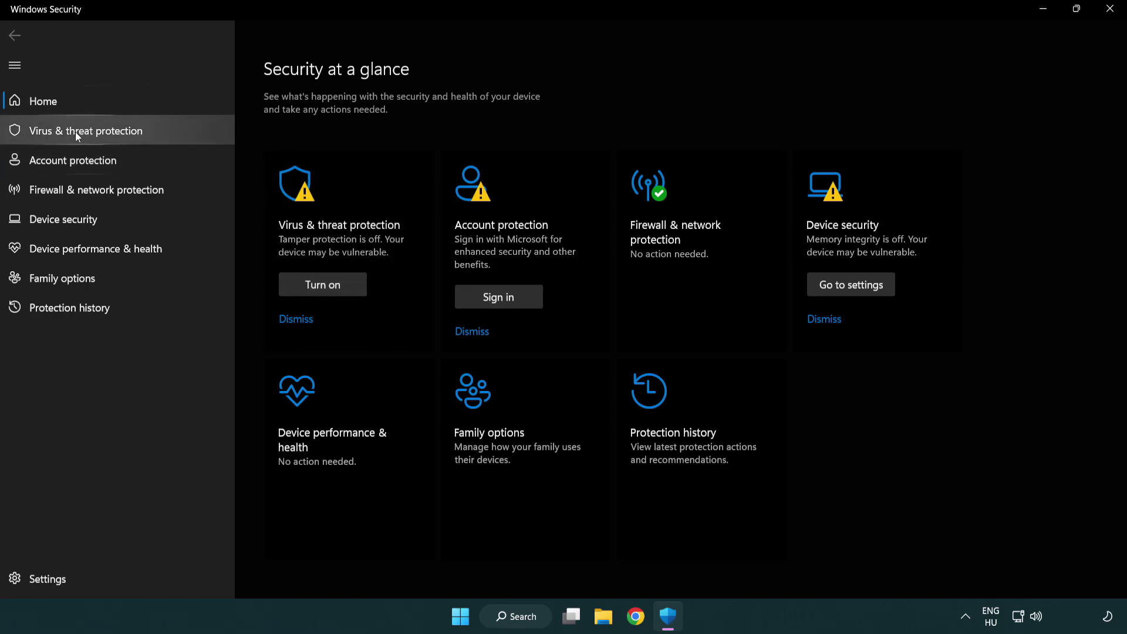
- Open Virus & threat protection settings, then Add or remove exclusions
click(170, 135)
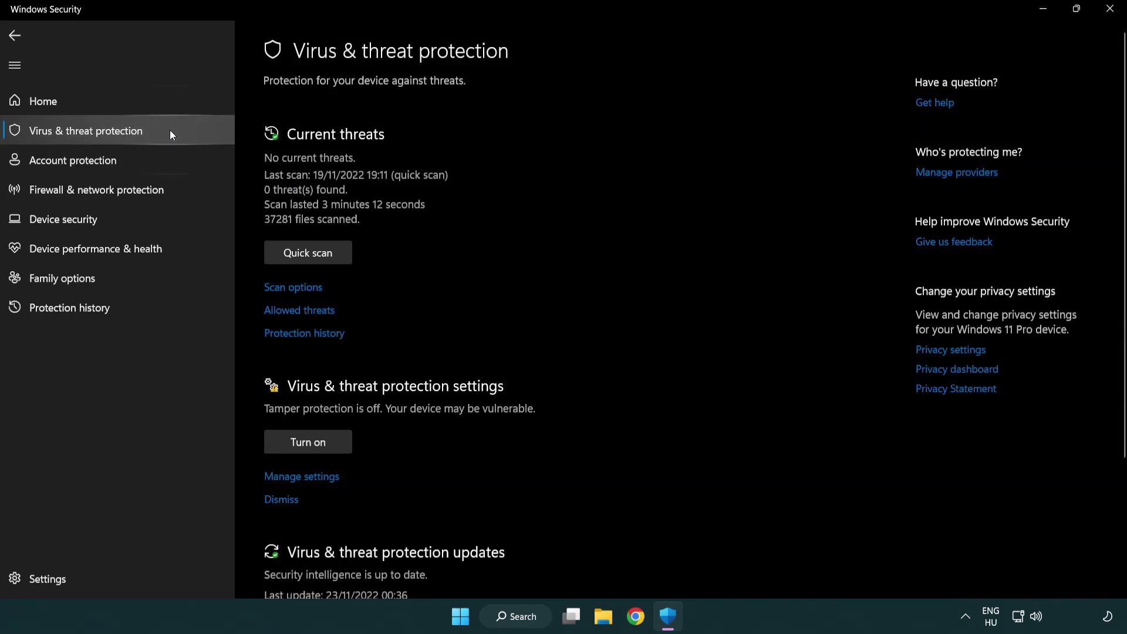
scroll(327, 245, down, 2)
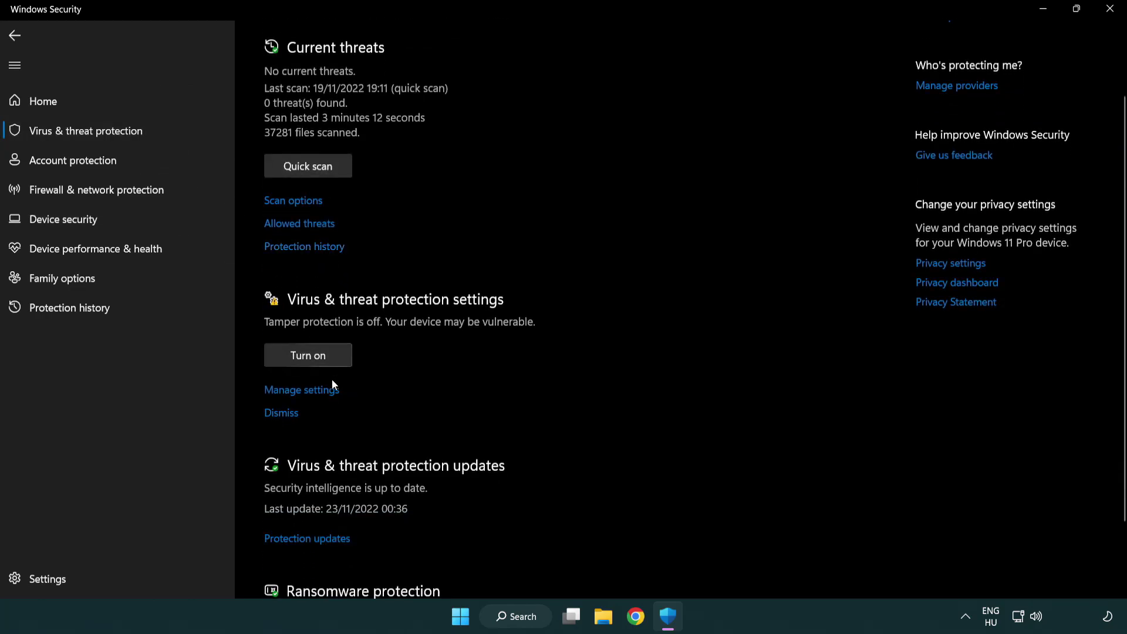
click(300, 391)
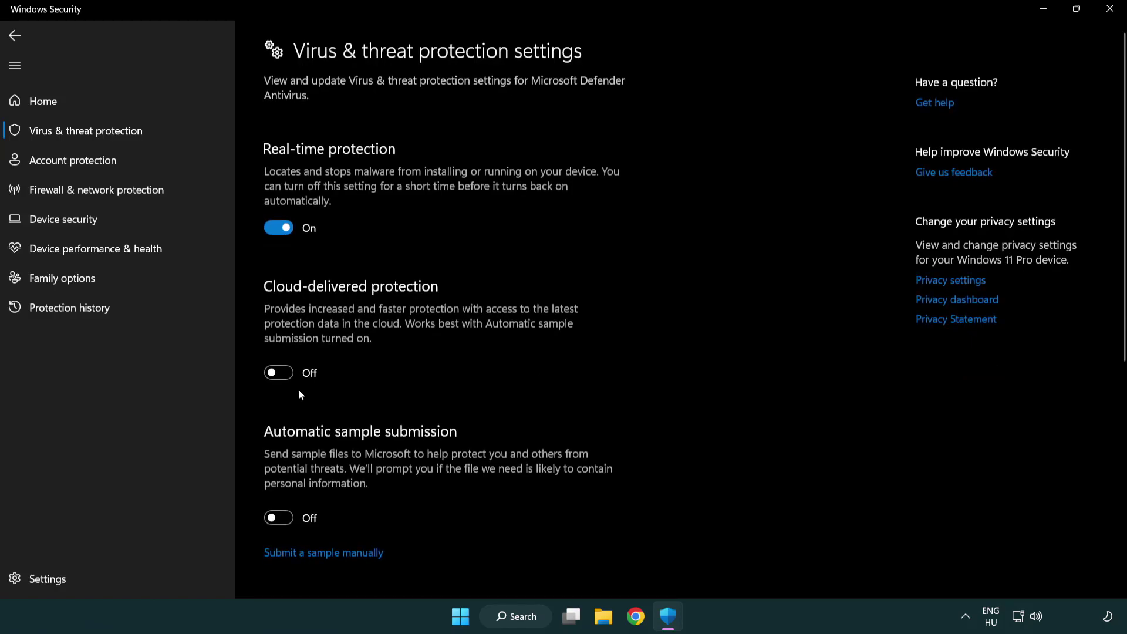
scroll(299, 390, down, 9)
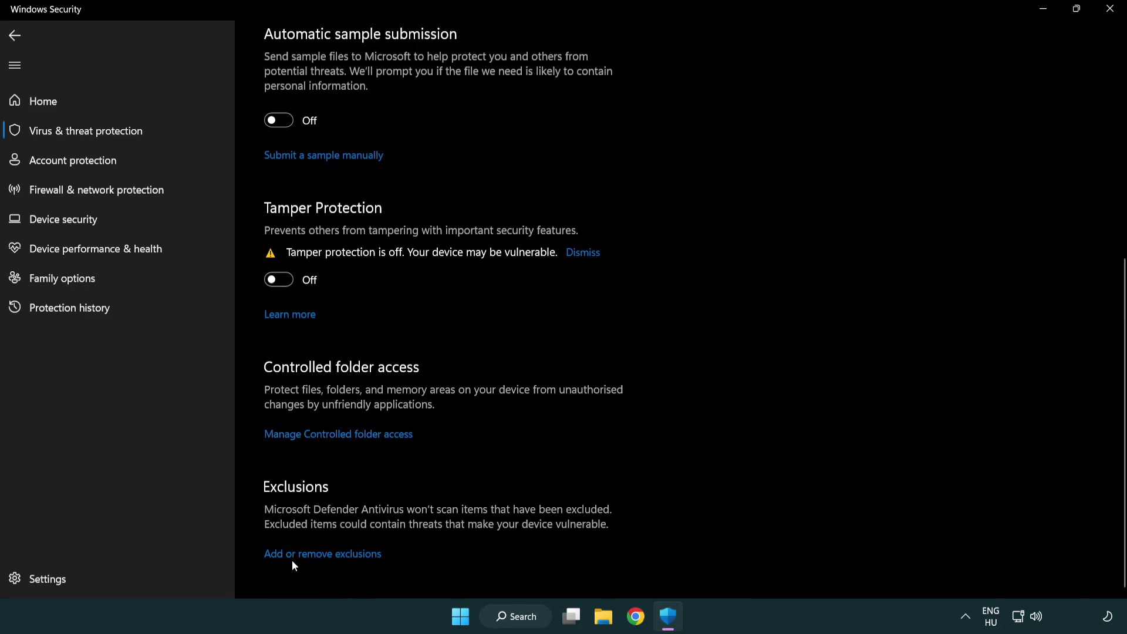
click(325, 558)
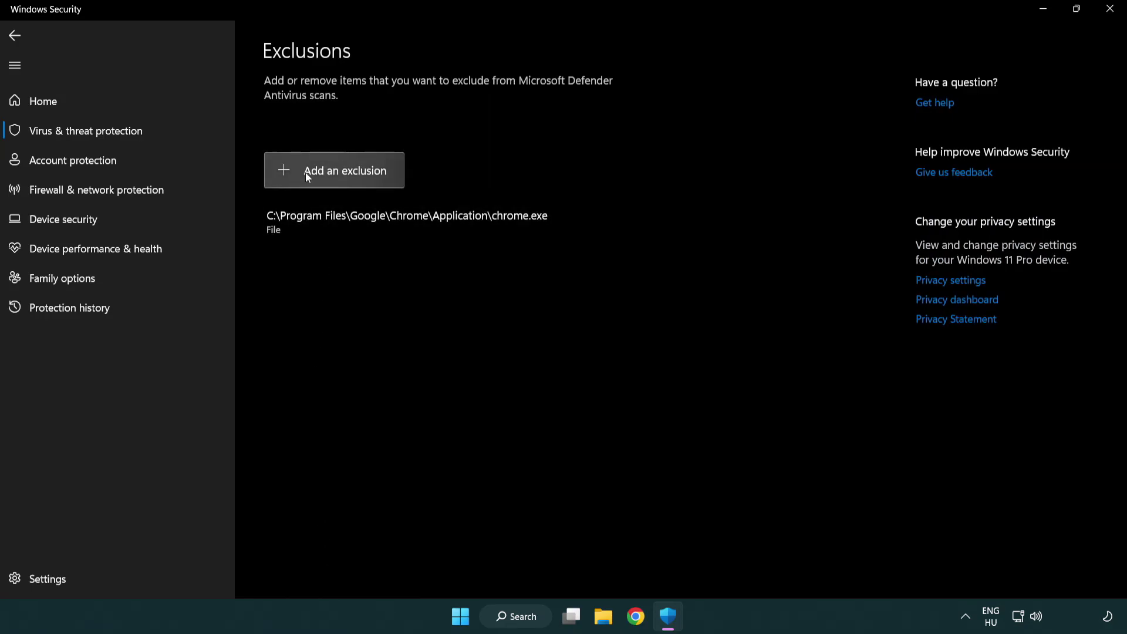
click(339, 175)
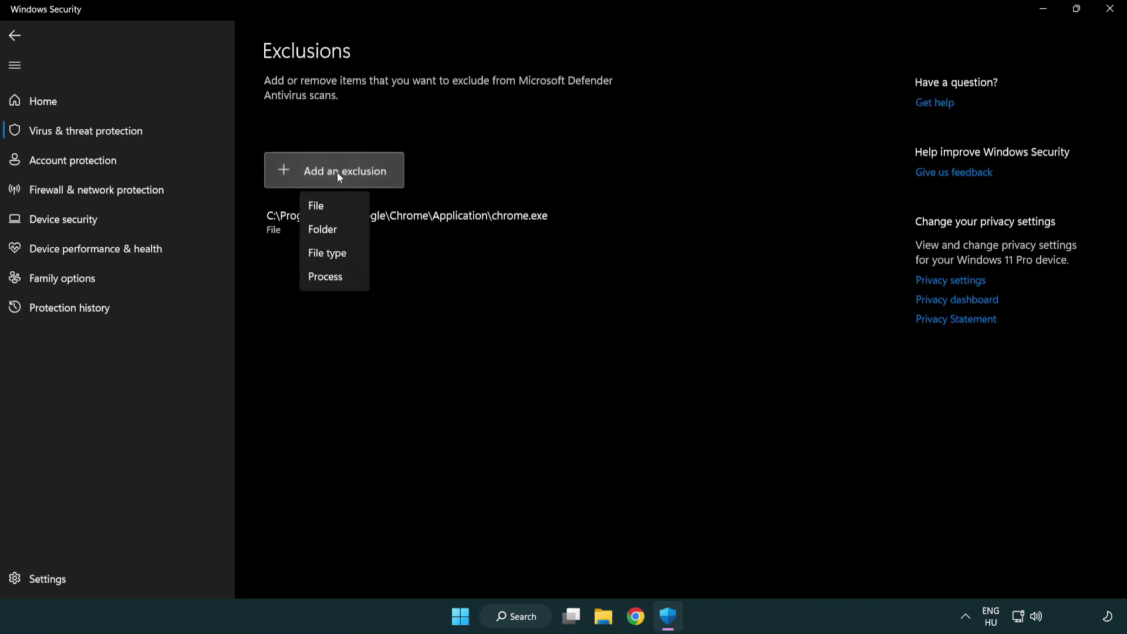
click(339, 206)
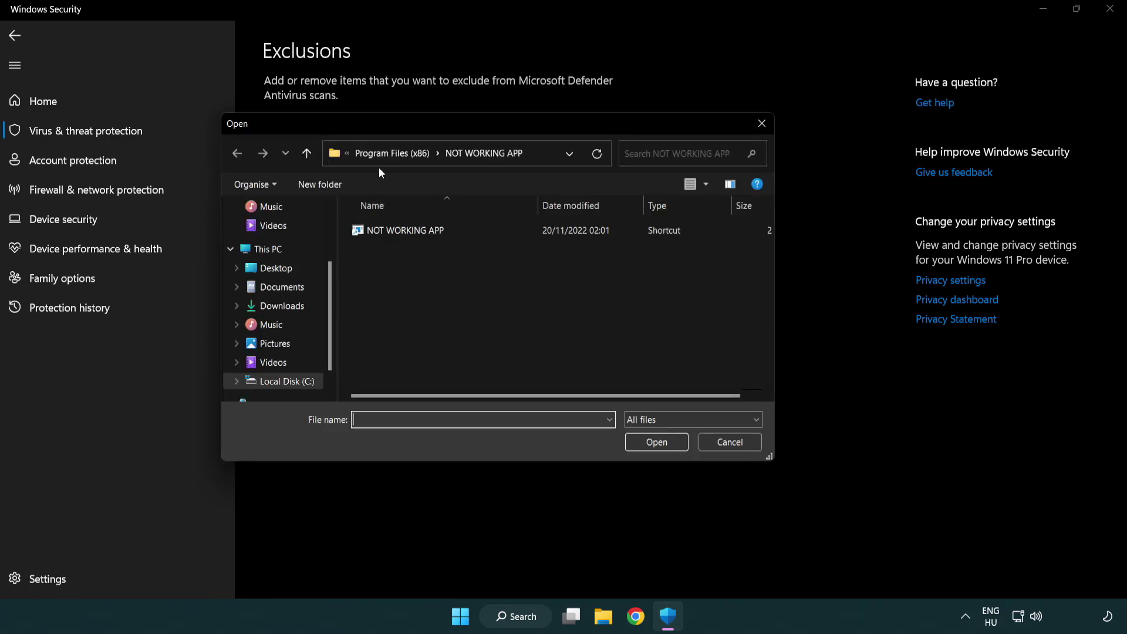
click(381, 154)
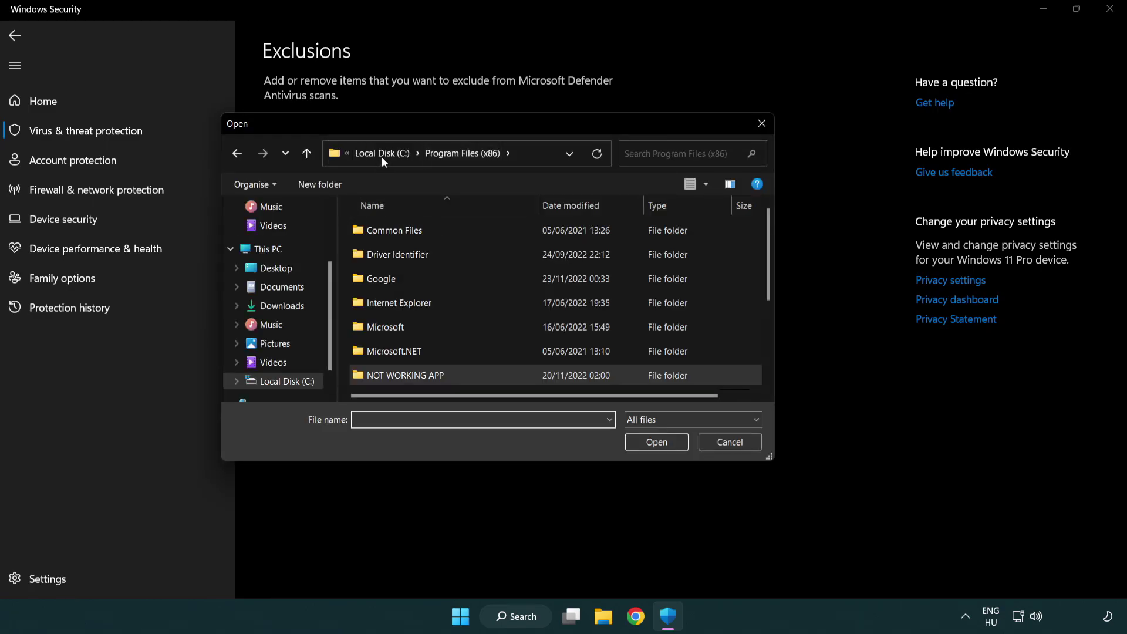
click(381, 154)
click(376, 153)
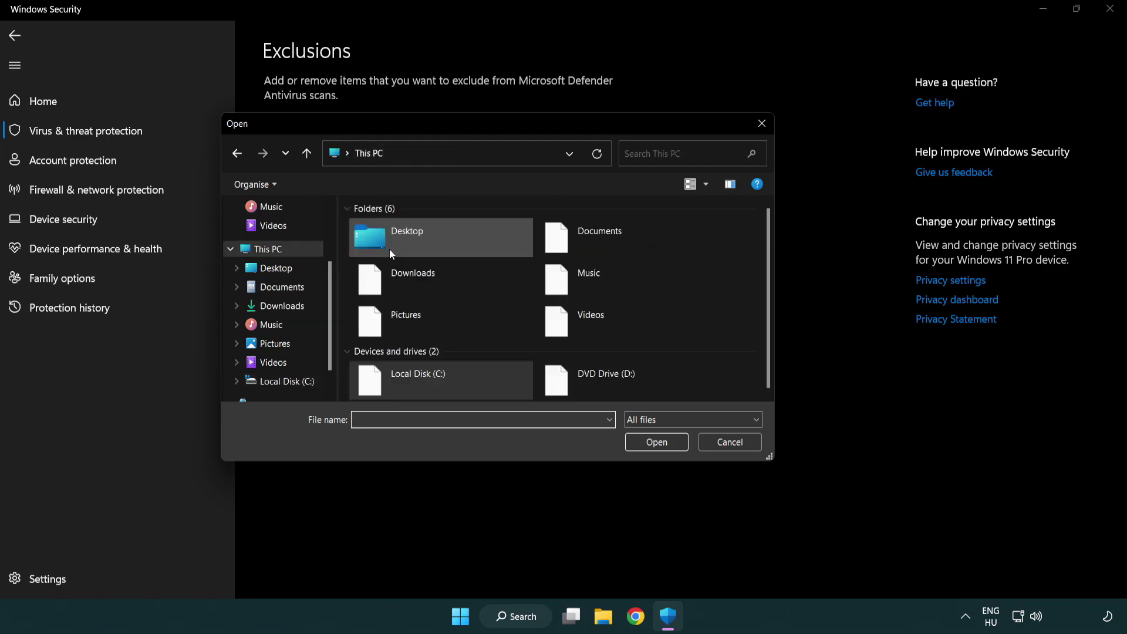
double_click(411, 389)
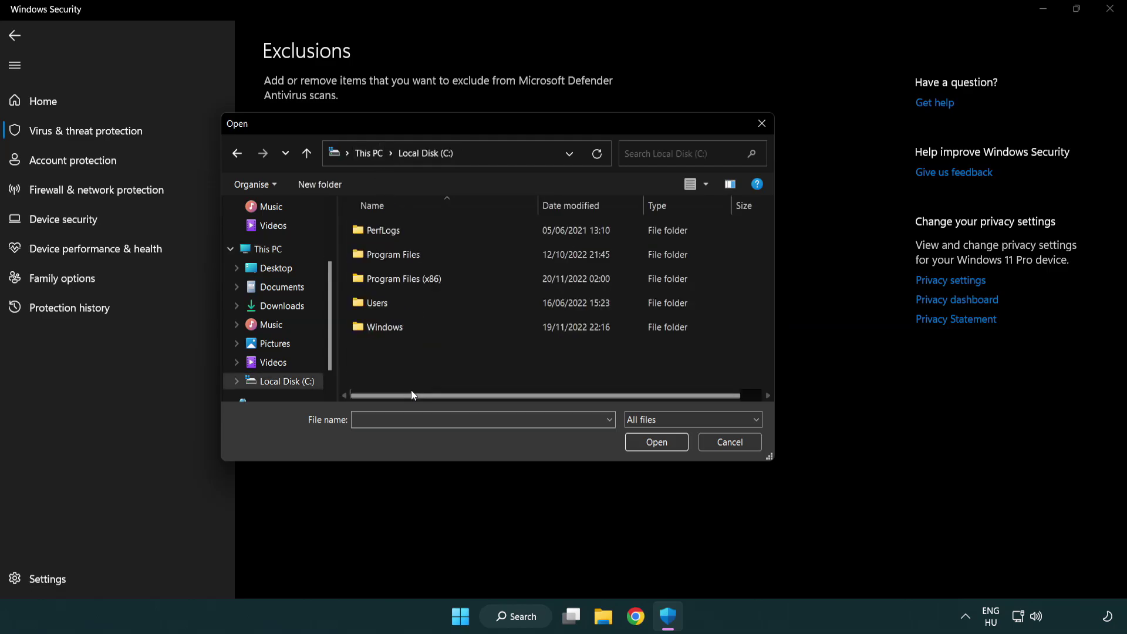
click(414, 279)
double_click(412, 280)
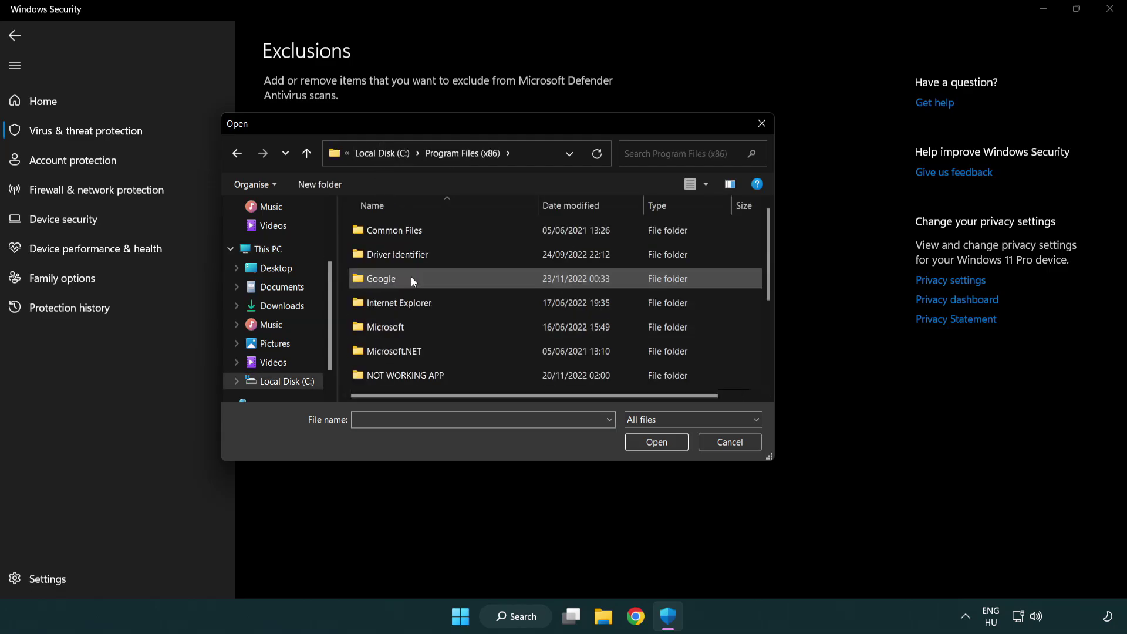
click(421, 377)
double_click(420, 376)
click(397, 229)
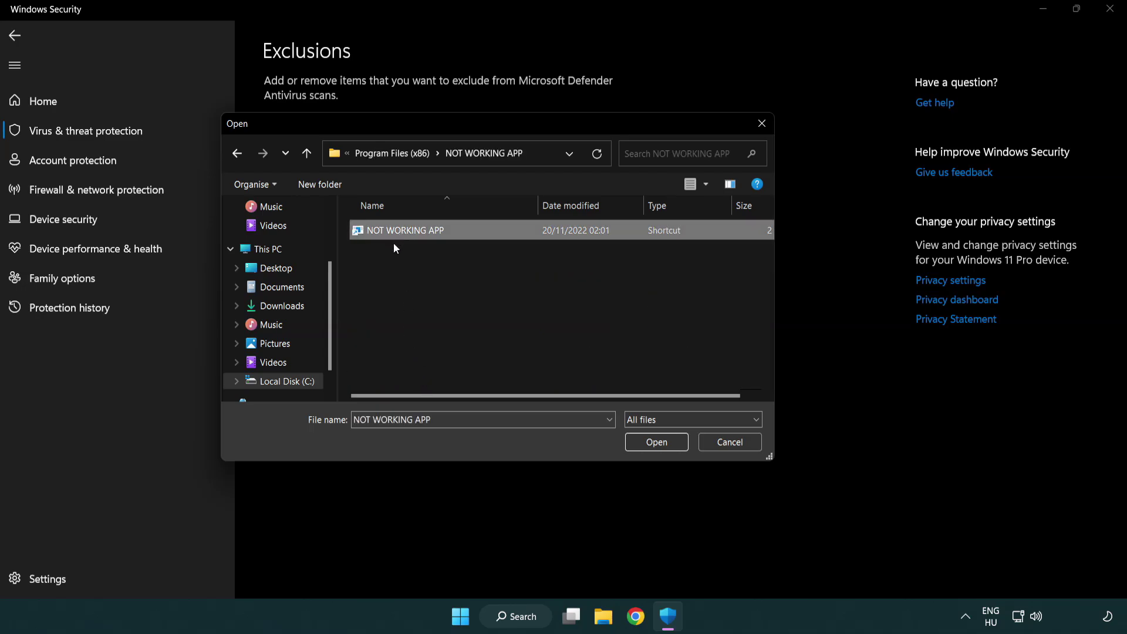
click(655, 445)
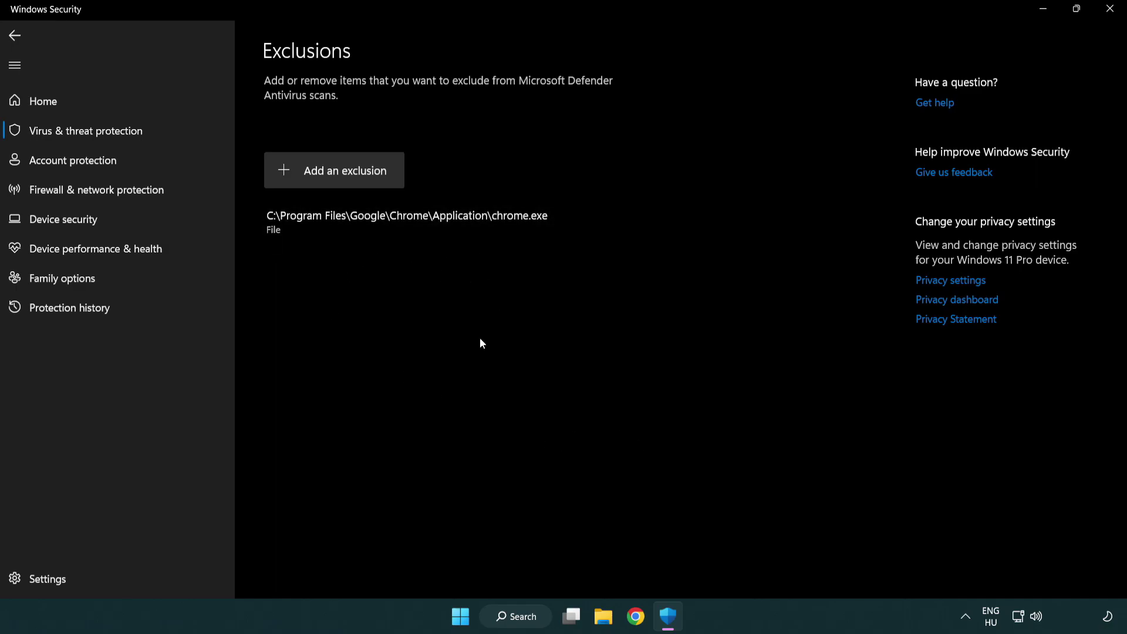
- Close Windows Security and show the Start menu's sleep, shut down and restart options
click(1110, 12)
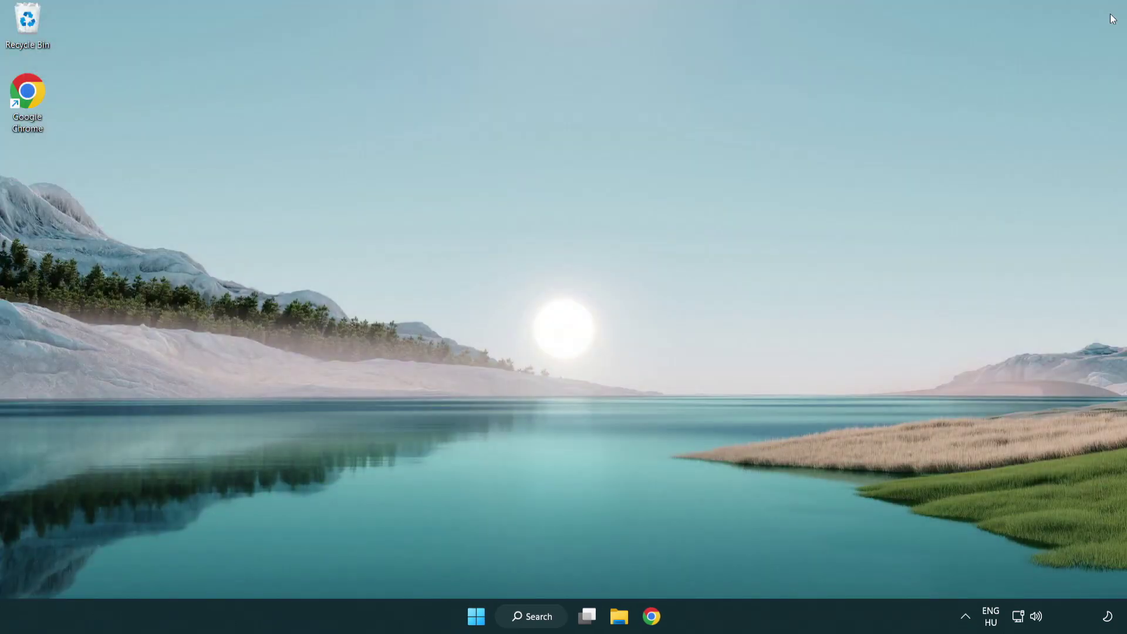
click(476, 616)
click(746, 565)
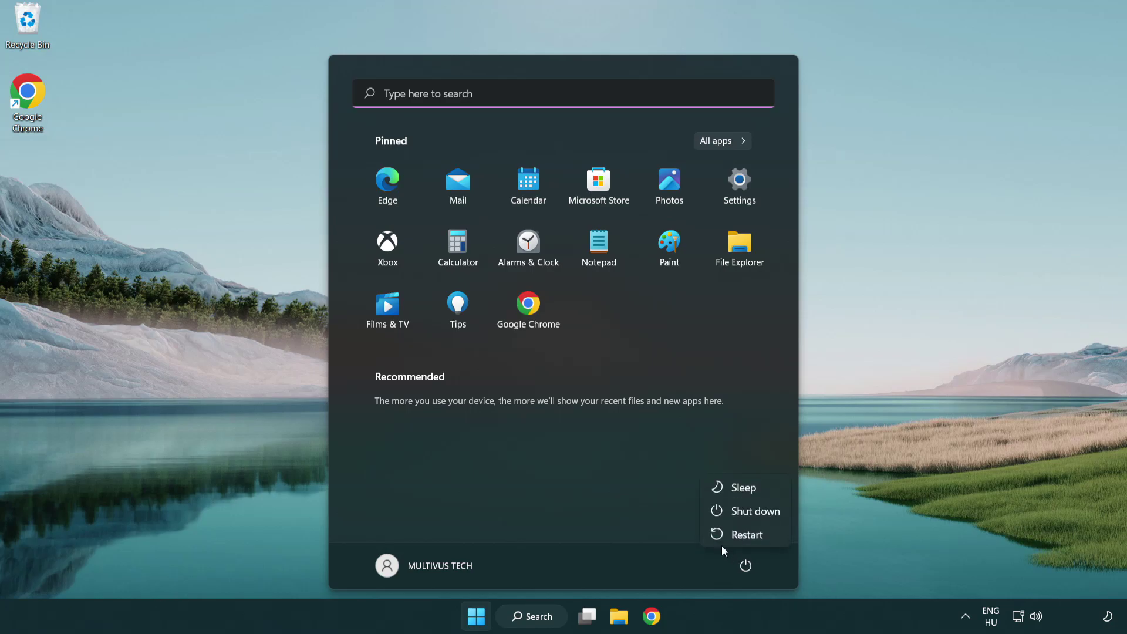